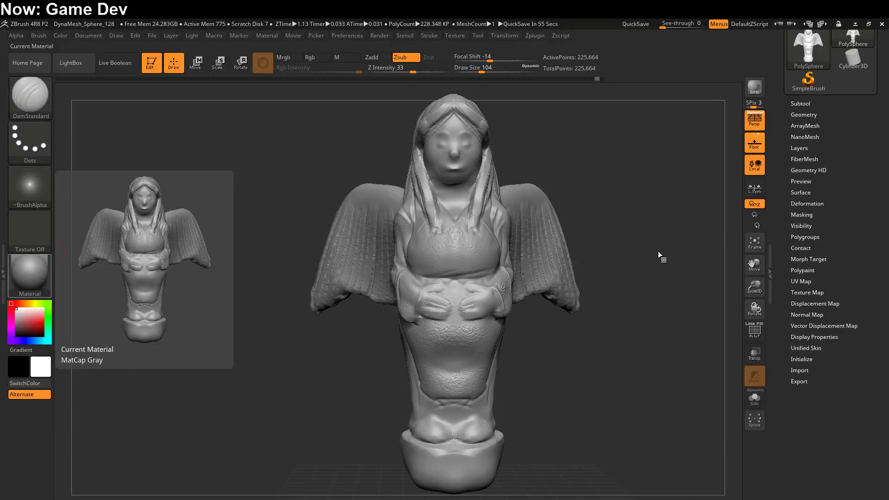
# Orbit the winged statue and expand the ZRemesher settings under Tool > Geometry.
pyautogui.moveTo(631, 294)
pyautogui.mouseDown()
pyautogui.moveTo(617, 309)
pyautogui.moveTo(630, 297)
pyautogui.moveTo(568, 318)
pyautogui.mouseUp()
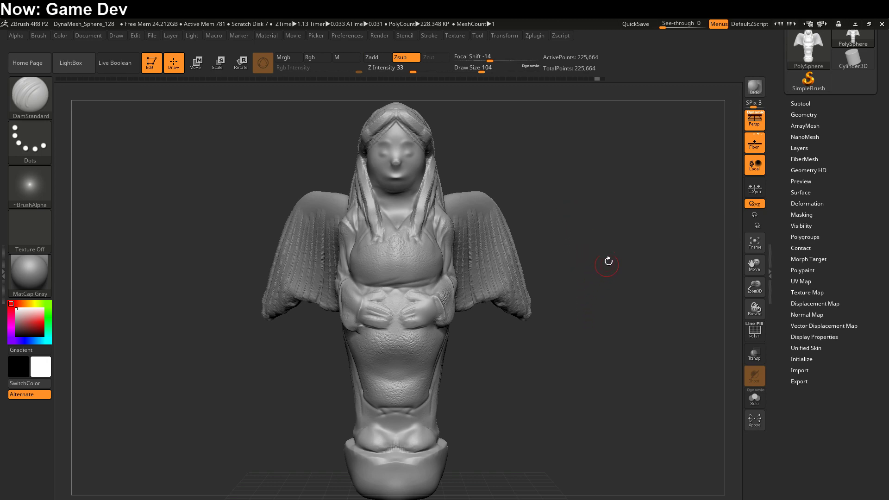
pyautogui.click(818, 114)
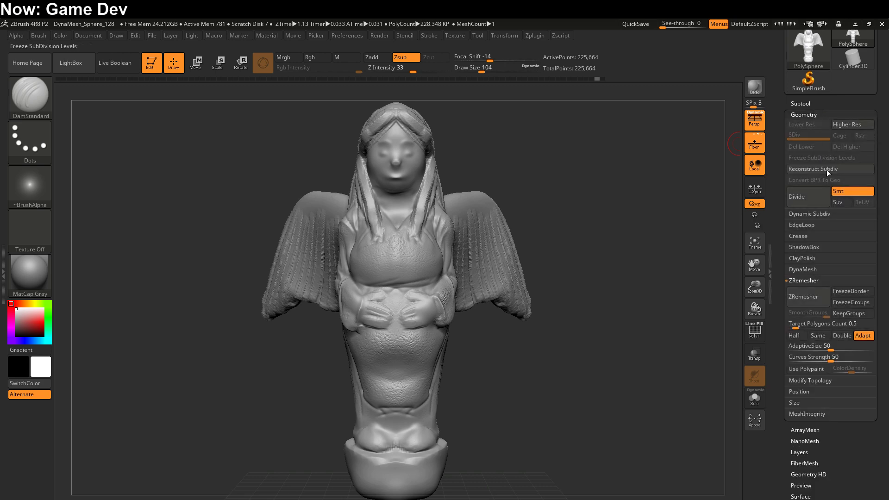
pyautogui.click(806, 281)
pyautogui.click(806, 279)
pyautogui.click(807, 279)
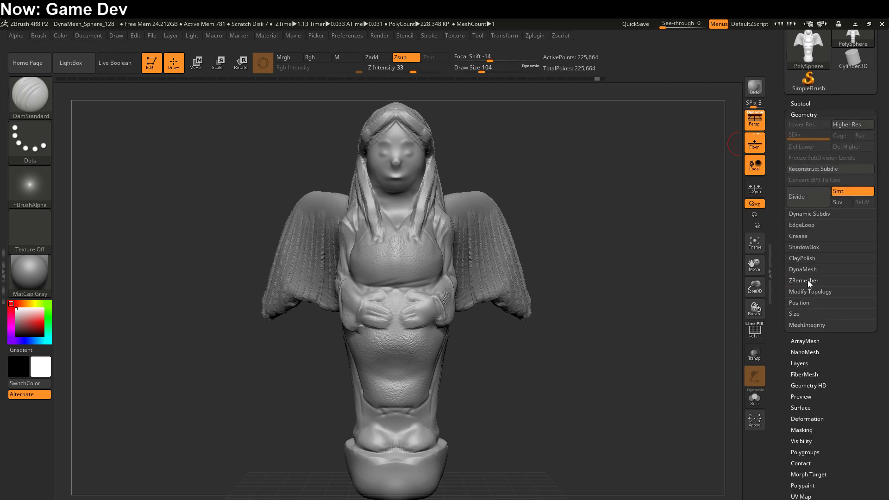
pyautogui.click(807, 280)
# Run a trial ZRemesher pass (3,228 points), inspect it, then undo to the 225,664-point sculpt.
pyautogui.click(807, 298)
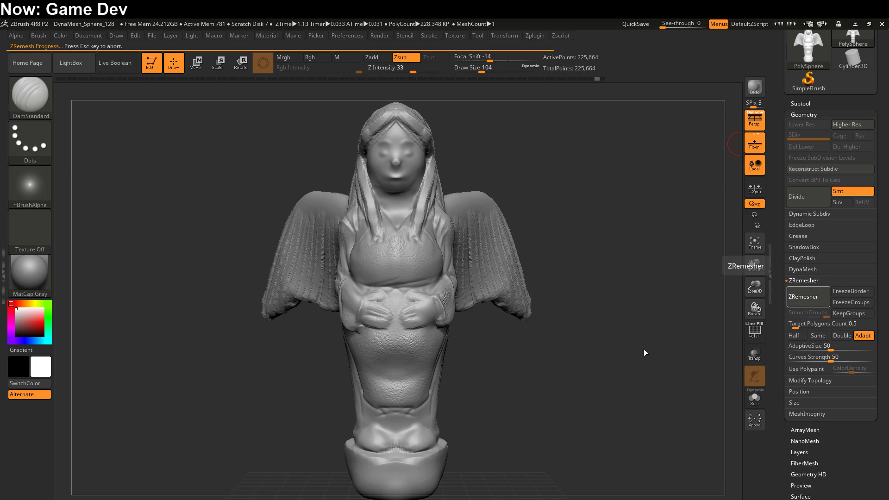
pyautogui.moveTo(601, 335)
pyautogui.mouseDown()
pyautogui.moveTo(570, 327)
pyautogui.moveTo(576, 296)
pyautogui.moveTo(579, 331)
pyautogui.moveTo(594, 302)
pyautogui.moveTo(591, 321)
pyautogui.mouseUp()
pyautogui.press('ctrl')
pyautogui.hotkey('ctrl', 'z')
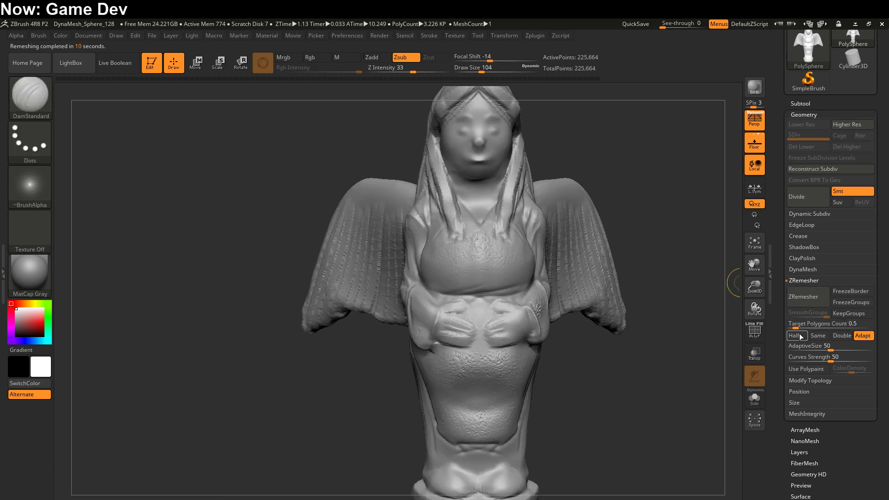
# Remesh at Target Polygons Count 0.1 (1,331 points), inspect it, then undo to the detailed sculpt.
pyautogui.moveTo(796, 327); pyautogui.dragTo(789, 327)
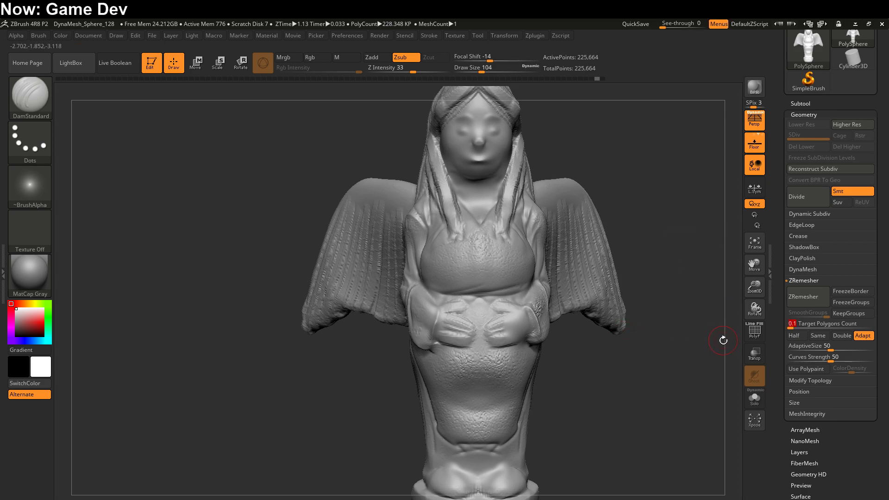
pyautogui.click(805, 294)
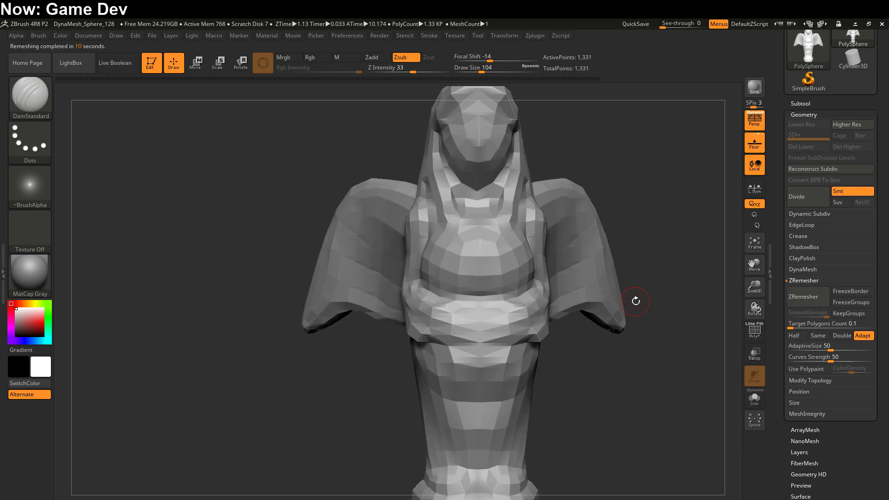
pyautogui.moveTo(636, 300); pyautogui.dragTo(554, 375)
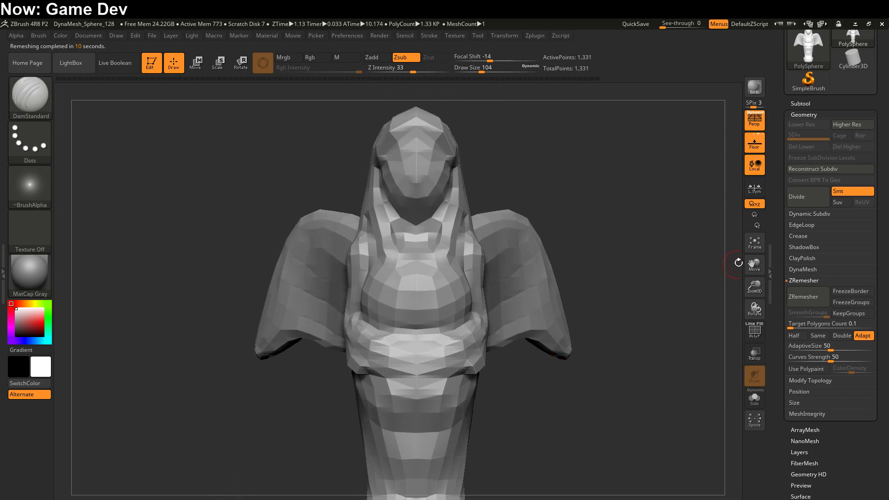
pyautogui.hotkey('ctrl', 'z')
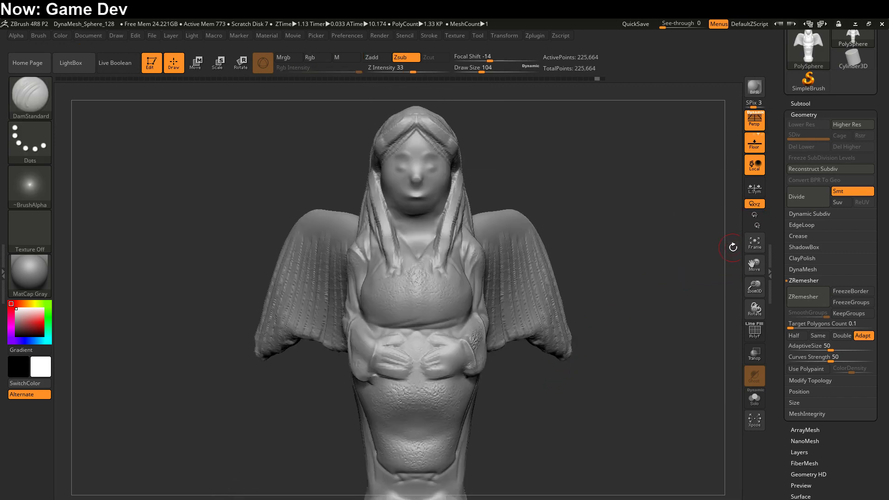
# Duplicate the statue subtool and rename the copy 'Low Poly'.
pyautogui.click(814, 104)
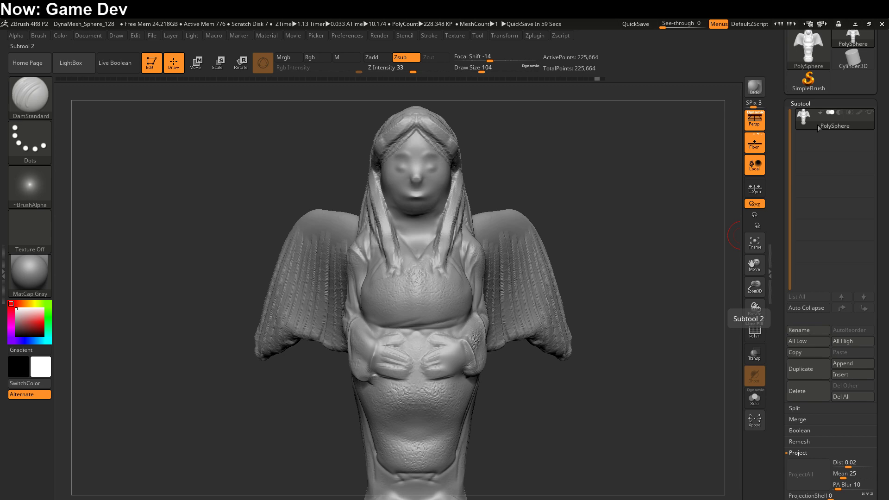
pyautogui.moveTo(808, 121)
pyautogui.click(812, 371)
pyautogui.click(810, 330)
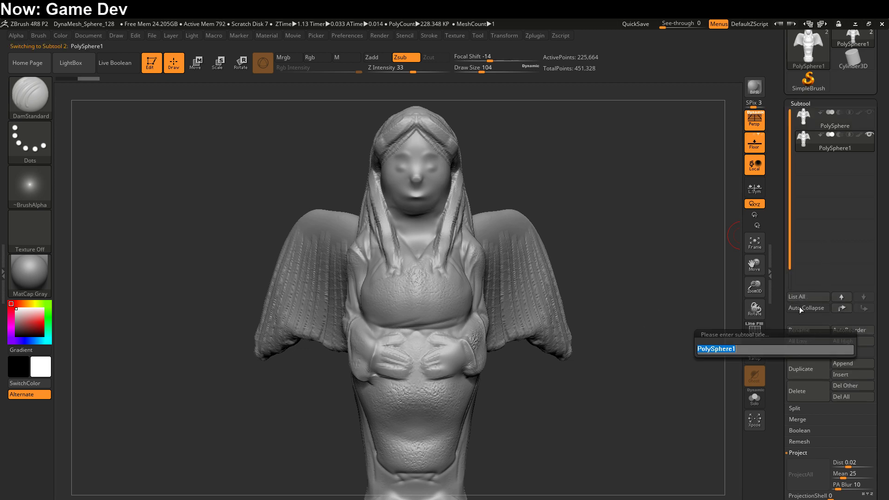
pyautogui.write('Low Poly')
pyautogui.press('Return')
# Run ZRemesher at target 0.1 on the Low Poly copy.
pyautogui.press('space')
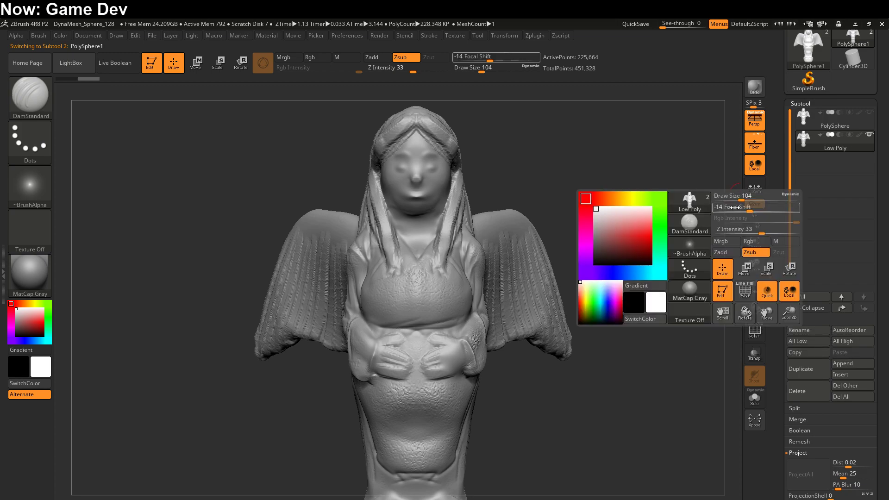
pyautogui.scroll(-3, 786, 177)
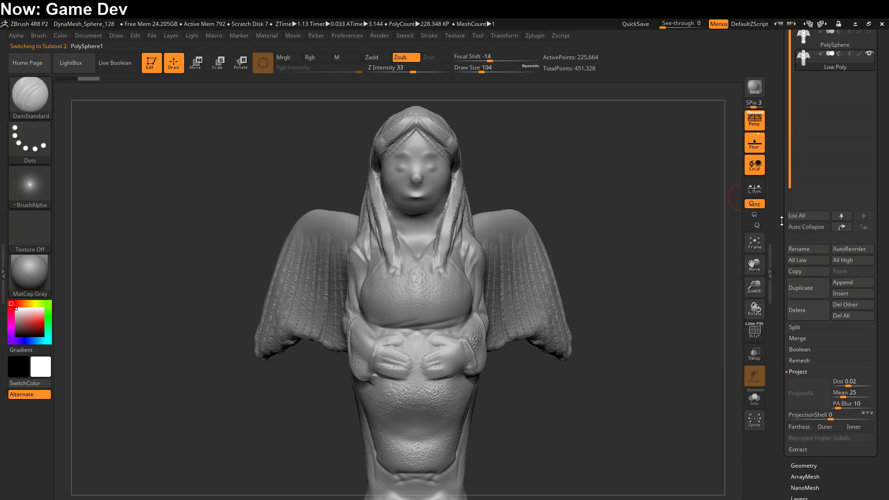
pyautogui.click(801, 466)
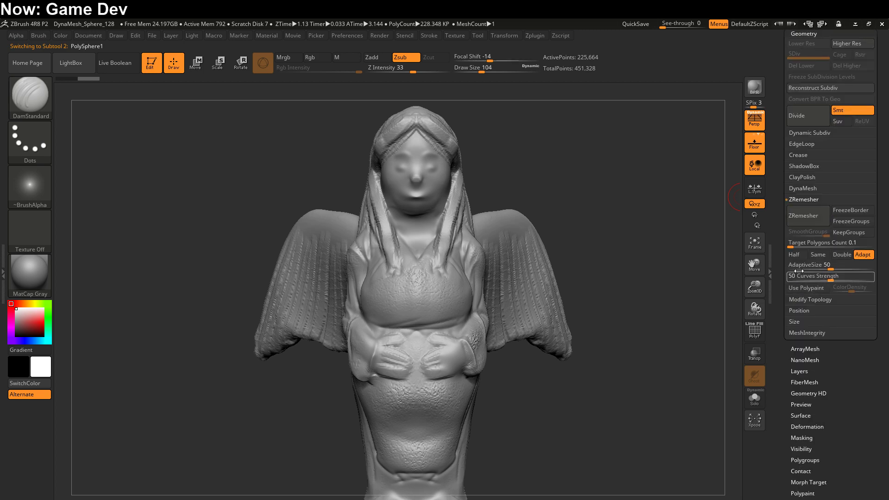
pyautogui.click(802, 211)
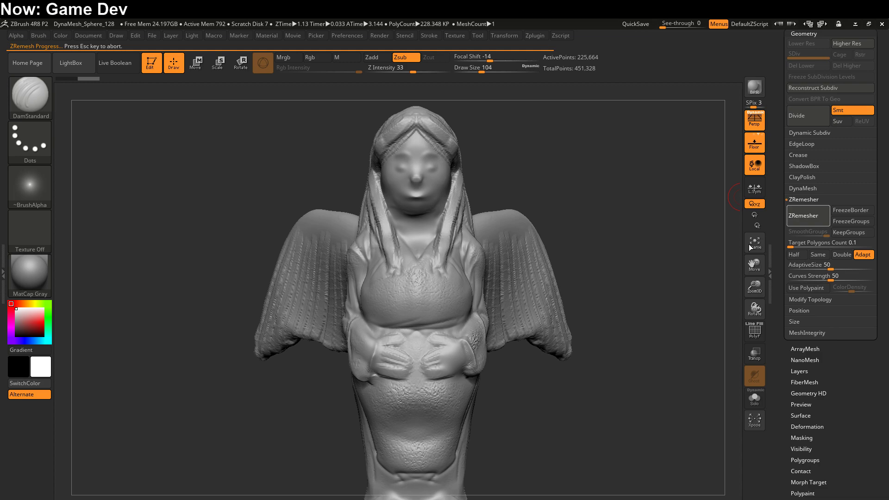
# Divide the remeshed Low Poly mesh up to SDiv 6, about 1.396 million points.
pyautogui.moveTo(703, 243)
pyautogui.mouseDown()
pyautogui.moveTo(666, 273)
pyautogui.moveTo(683, 273)
pyautogui.mouseUp()
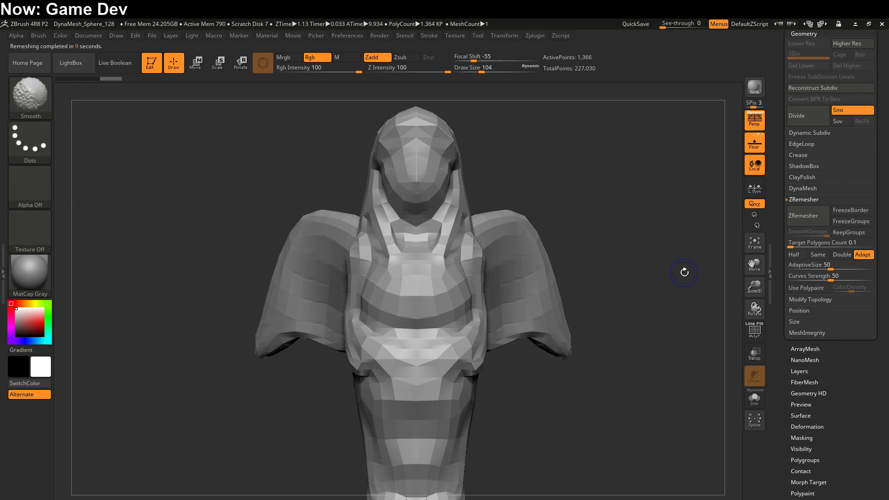
pyautogui.moveTo(779, 173); pyautogui.dragTo(779, 239)
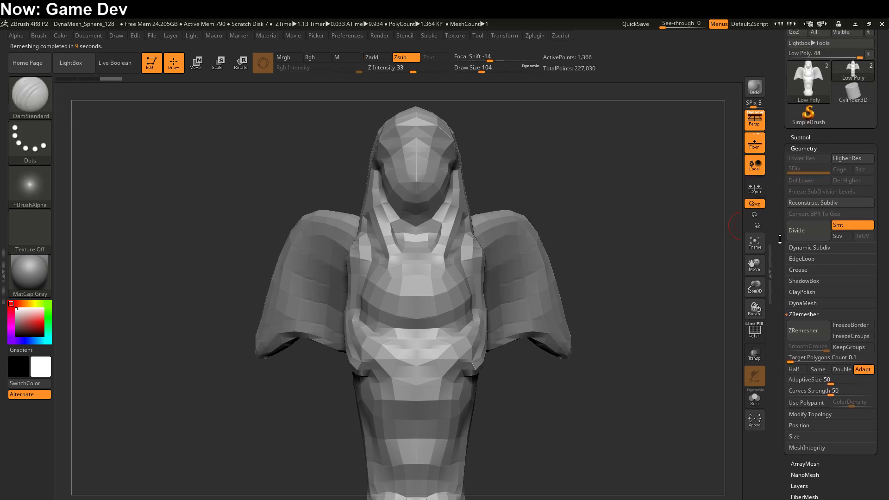
pyautogui.click(807, 233)
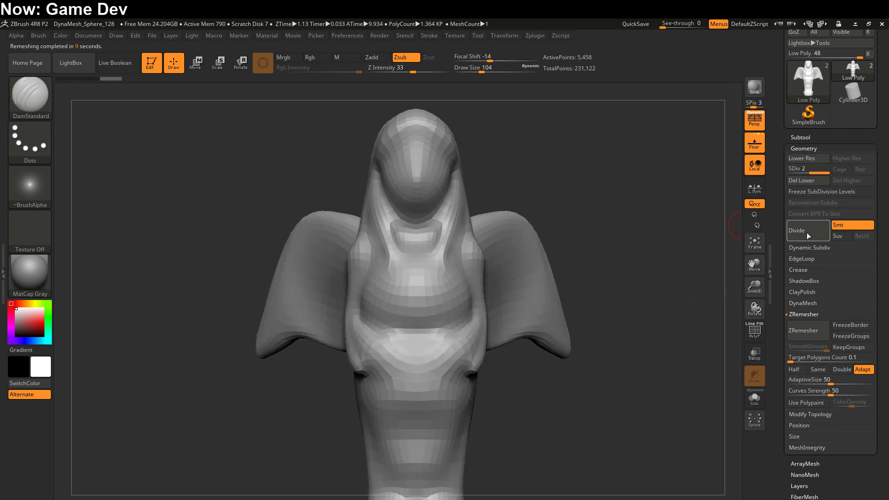
pyautogui.click(807, 231)
pyautogui.click(809, 229)
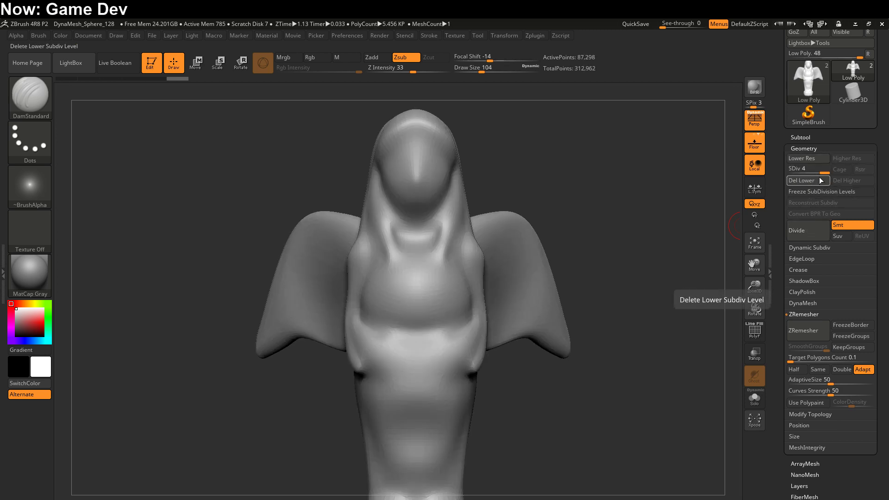
pyautogui.moveTo(822, 172)
pyautogui.mouseDown()
pyautogui.moveTo(793, 172)
pyautogui.moveTo(824, 173)
pyautogui.mouseUp()
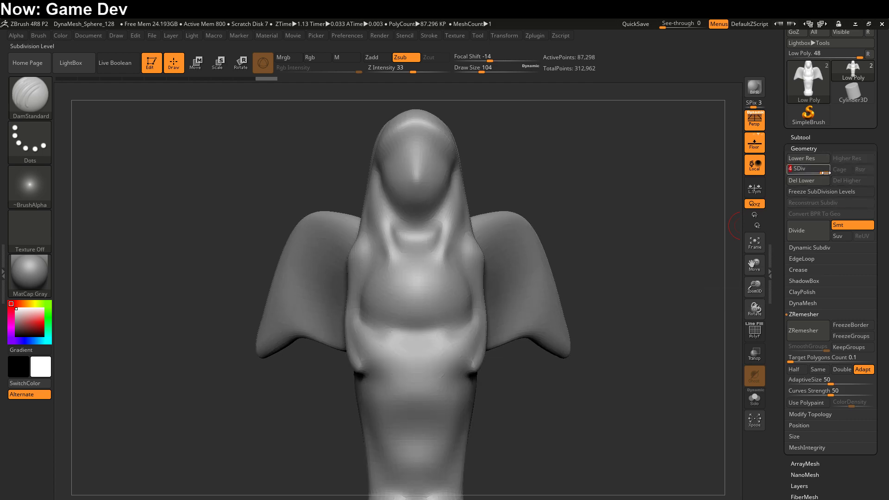
pyautogui.click(823, 231)
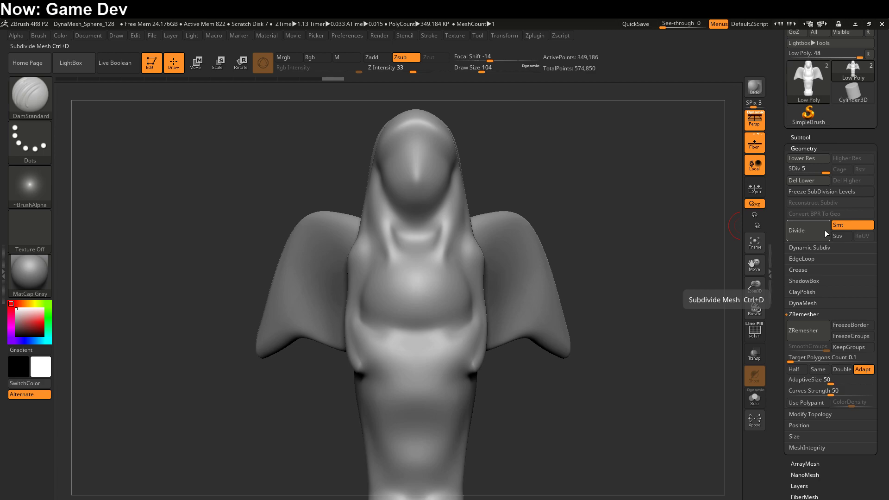
pyautogui.click(824, 231)
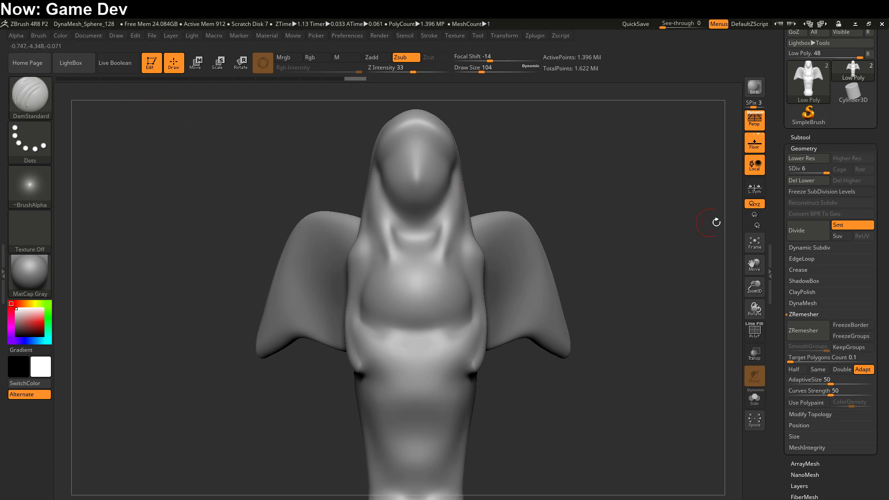
pyautogui.moveTo(783, 233); pyautogui.dragTo(782, 296)
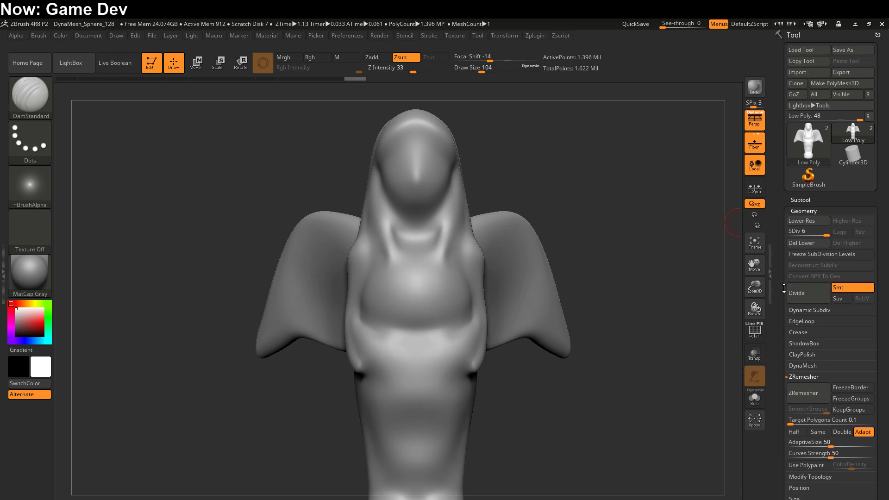
# Toggle between the PolySphere and Low Poly subtools to compare them, ending on Low Poly.
pyautogui.click(800, 200)
pyautogui.click(856, 236)
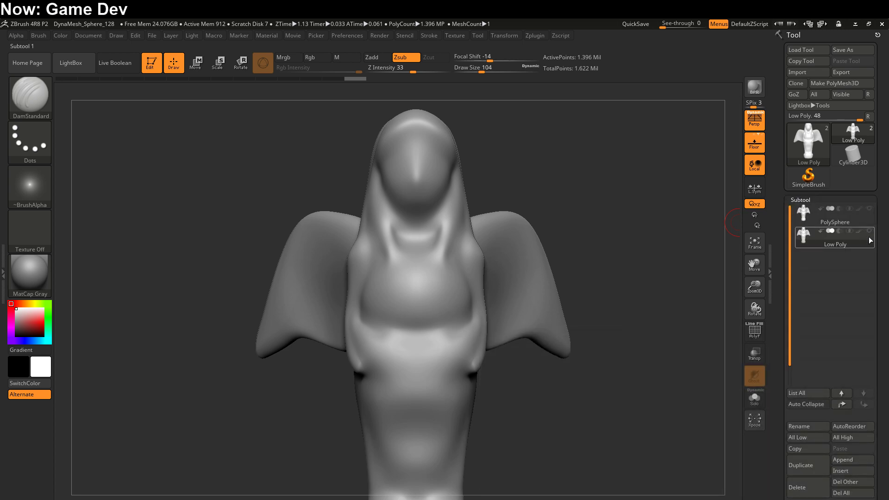
pyautogui.click(805, 227)
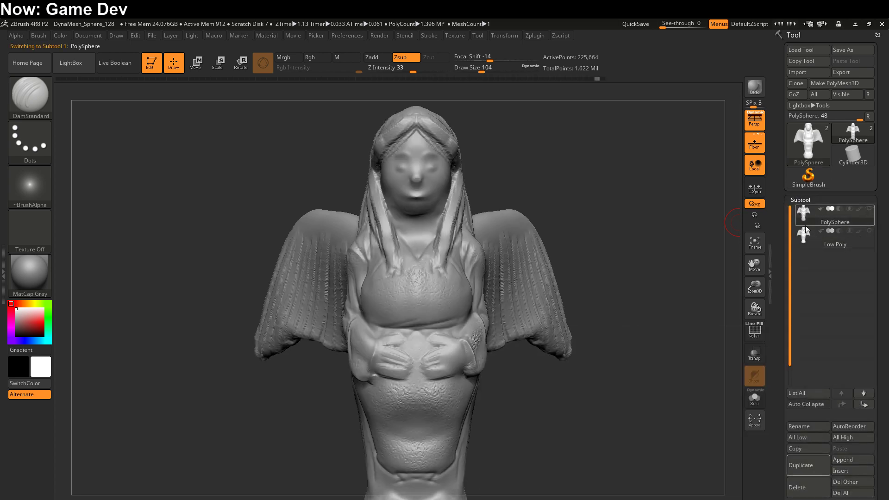
pyautogui.click(806, 228)
pyautogui.click(805, 225)
pyautogui.click(805, 228)
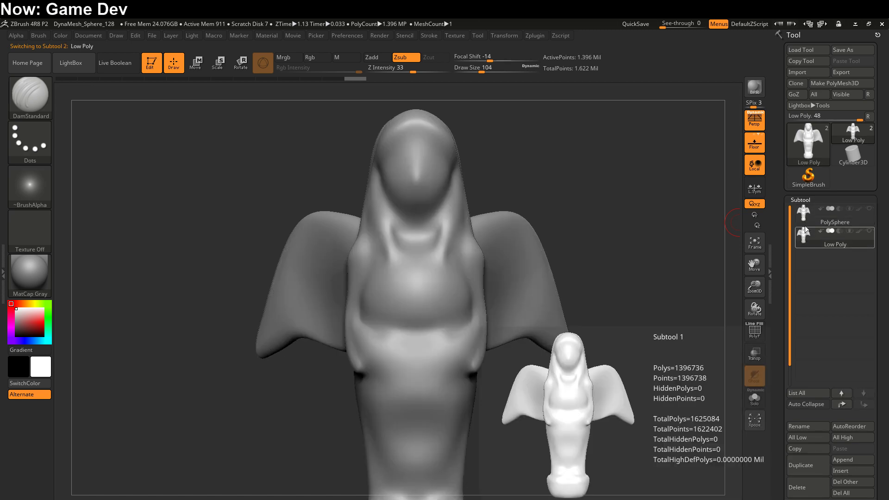
pyautogui.click(805, 225)
pyautogui.click(805, 229)
pyautogui.click(839, 215)
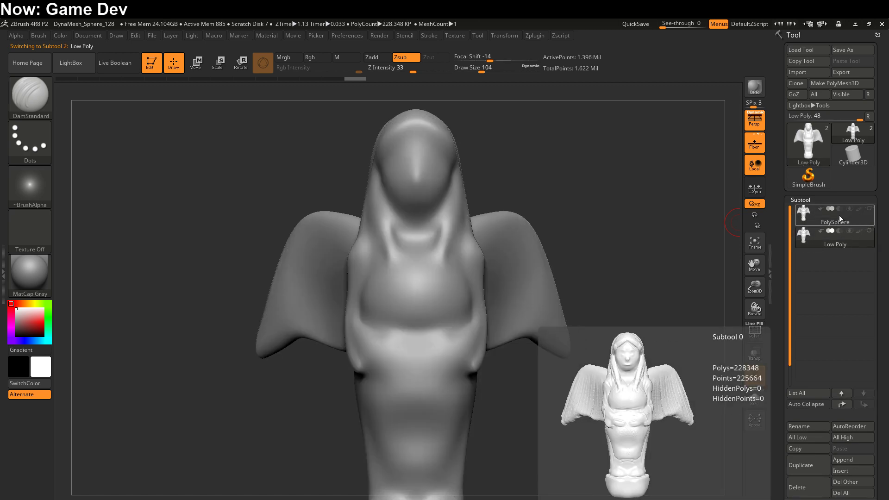
pyautogui.click(808, 239)
# Make PolySphere visible so both meshes overlap, and scroll to the Project subpalette.
pyautogui.moveTo(860, 226)
pyautogui.click(870, 209)
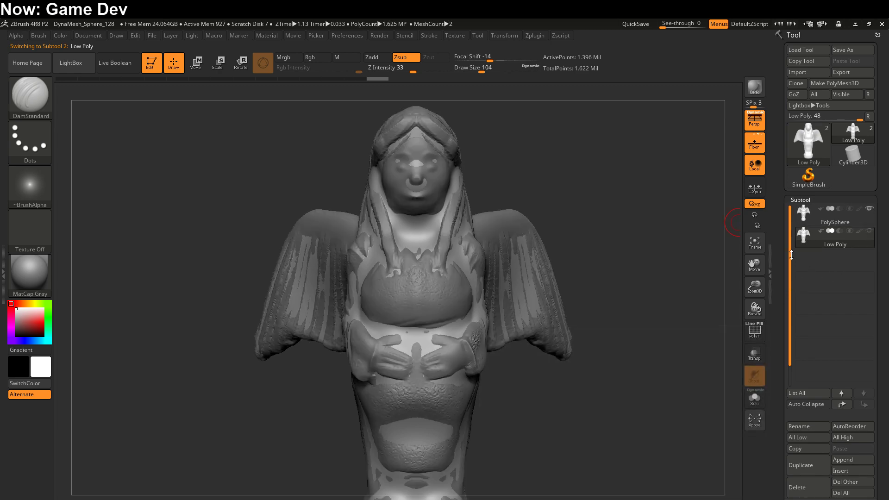
pyautogui.scroll(-10, 787, 271)
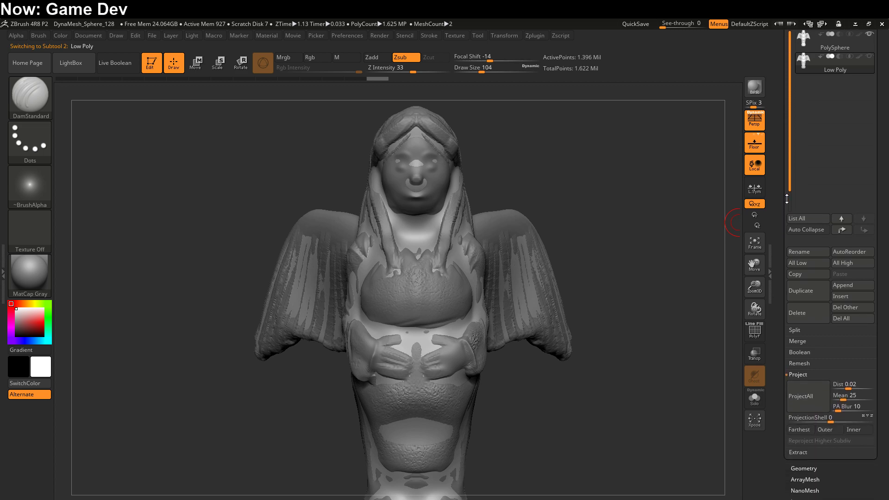
# Run ProjectAll onto the Low Poly mesh, then hide the PolySphere subtool.
pyautogui.click(799, 337)
pyautogui.click(799, 337)
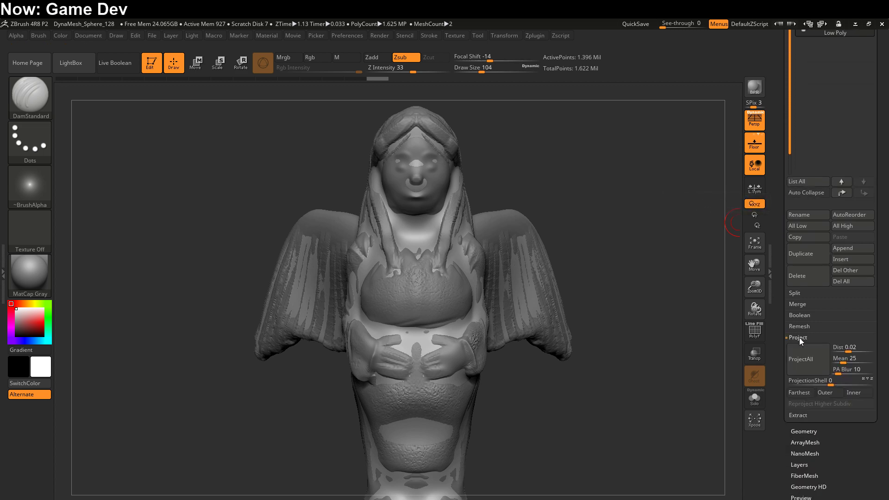
pyautogui.click(805, 365)
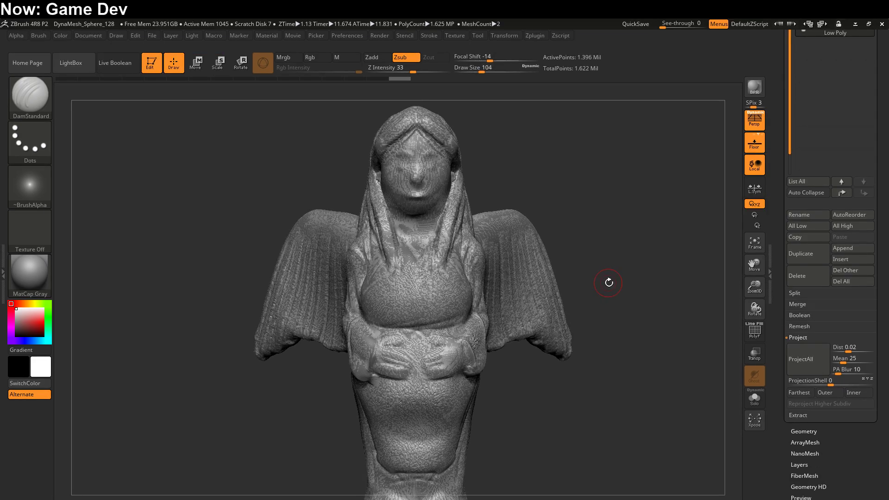
pyautogui.moveTo(783, 190); pyautogui.dragTo(784, 400)
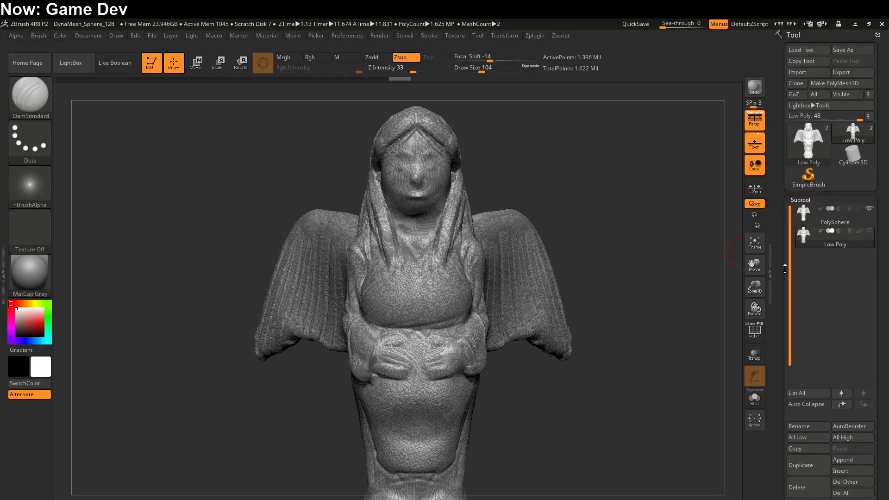
pyautogui.click(869, 209)
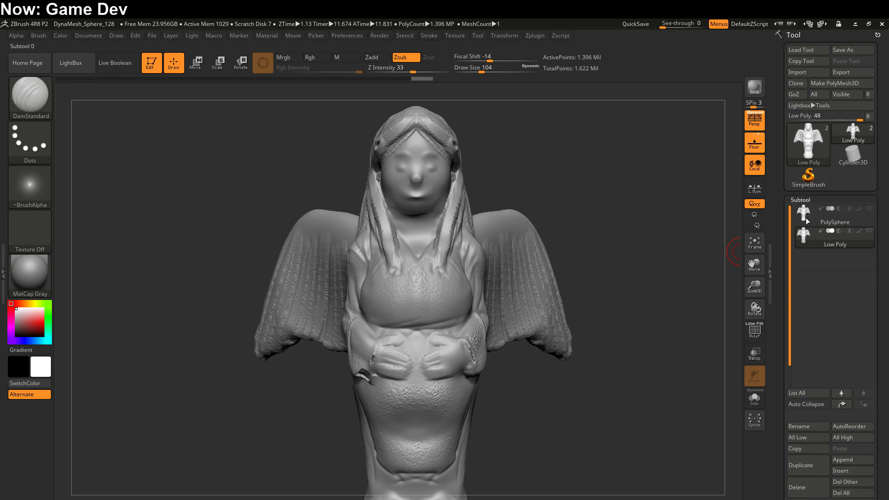
pyautogui.click(806, 234)
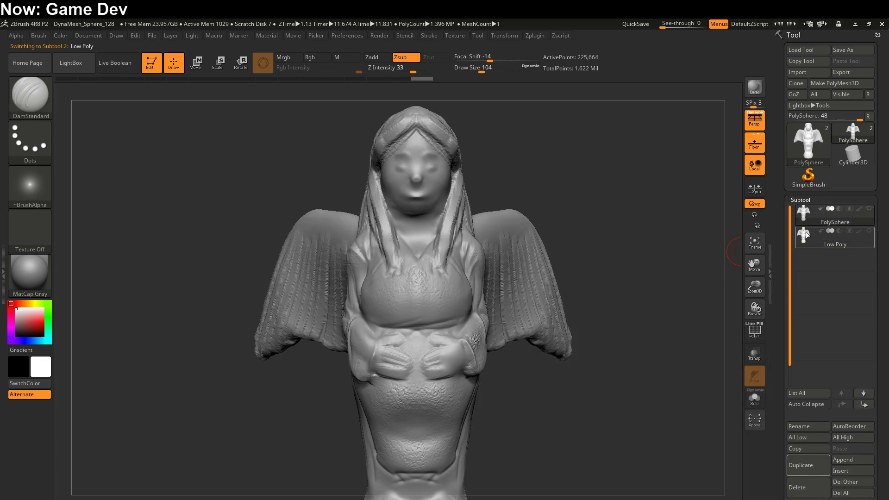
pyautogui.click(807, 219)
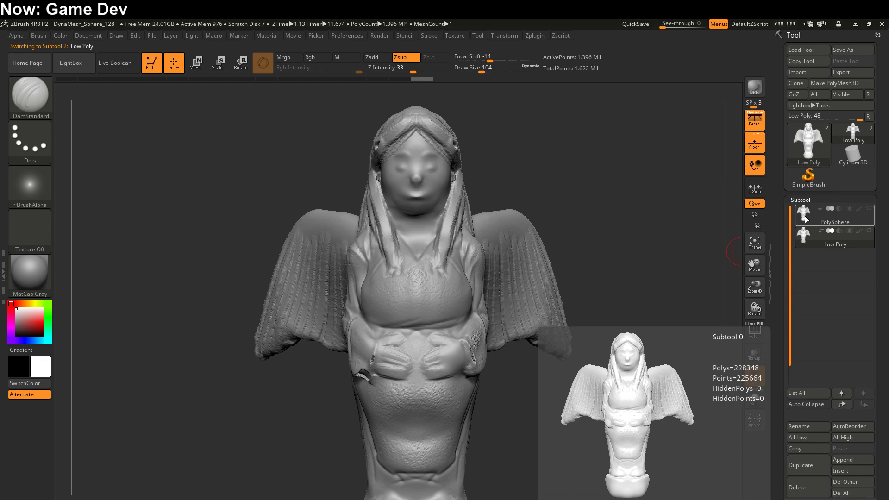
pyautogui.click(807, 219)
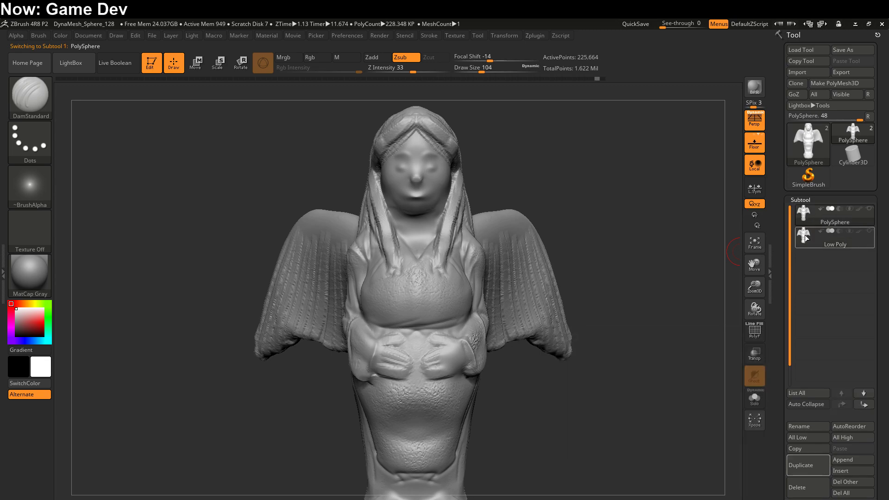
pyautogui.click(805, 234)
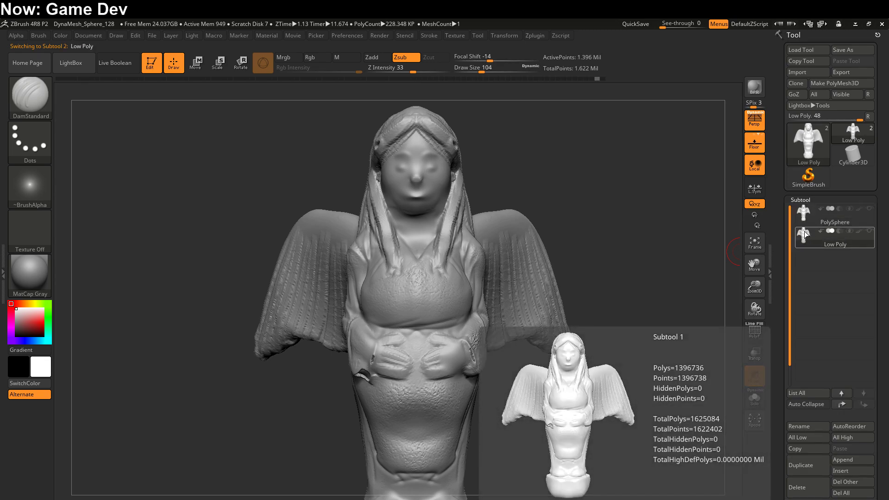
pyautogui.moveTo(638, 259); pyautogui.dragTo(404, 259)
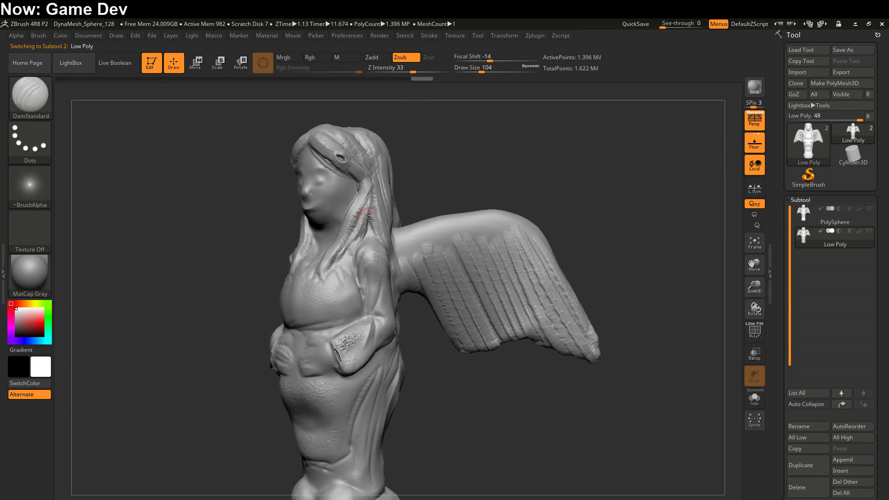
pyautogui.moveTo(425, 359); pyautogui.dragTo(465, 359)
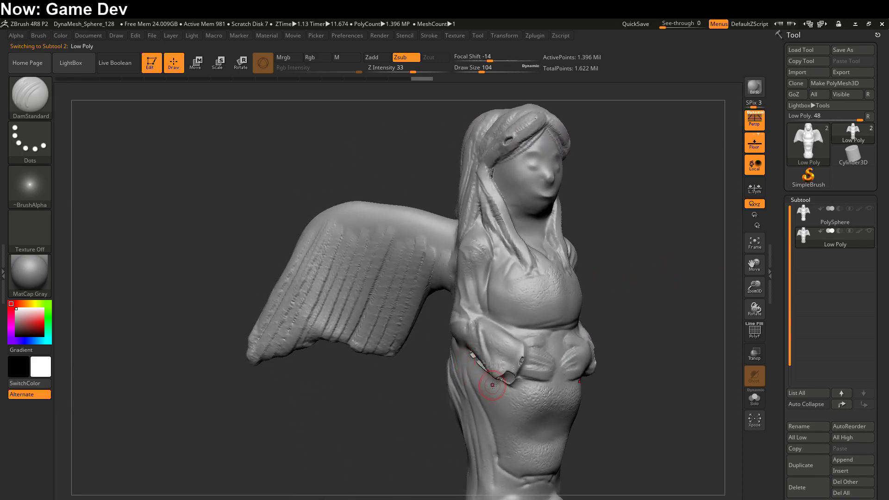
pyautogui.moveTo(561, 364)
pyautogui.mouseDown()
pyautogui.moveTo(579, 296)
pyautogui.moveTo(592, 323)
pyautogui.moveTo(577, 338)
pyautogui.moveTo(590, 350)
pyautogui.moveTo(557, 371)
pyautogui.mouseUp()
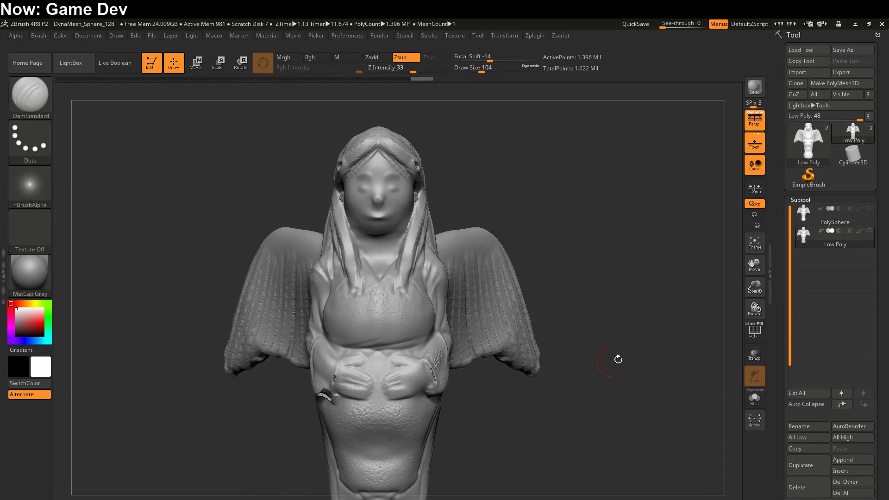
pyautogui.moveTo(812, 223)
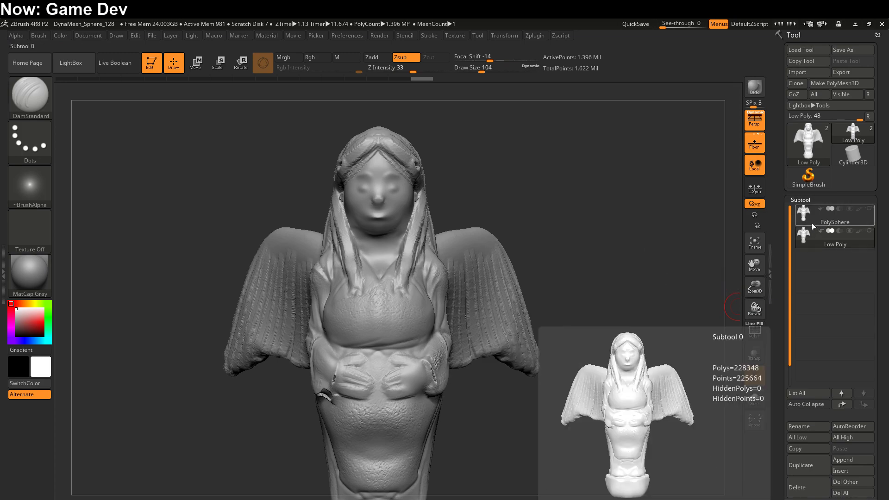
pyautogui.click(805, 233)
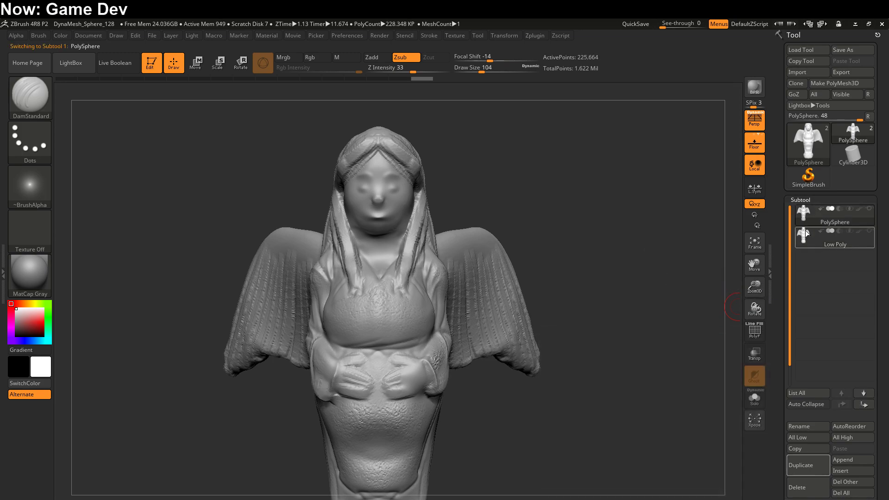
pyautogui.click(805, 234)
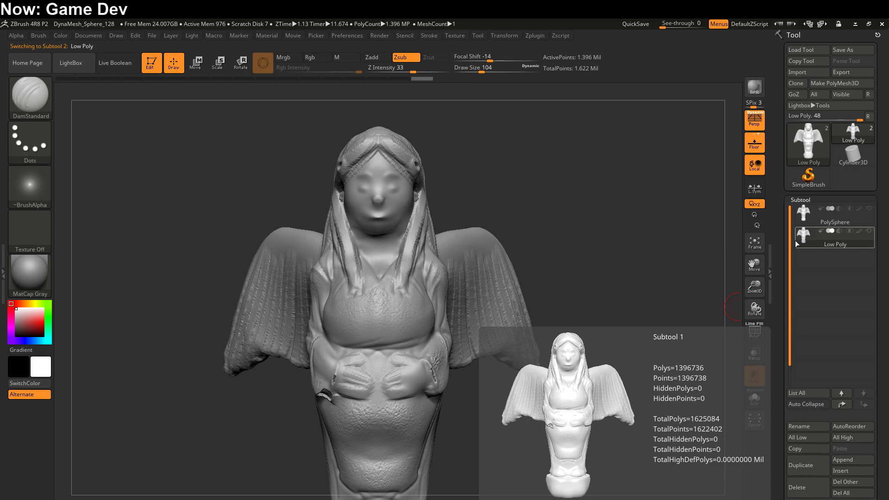
pyautogui.keyDown('alt'); pyautogui.moveTo(664, 329); pyautogui.dragTo(664, 288); pyautogui.keyUp('alt')
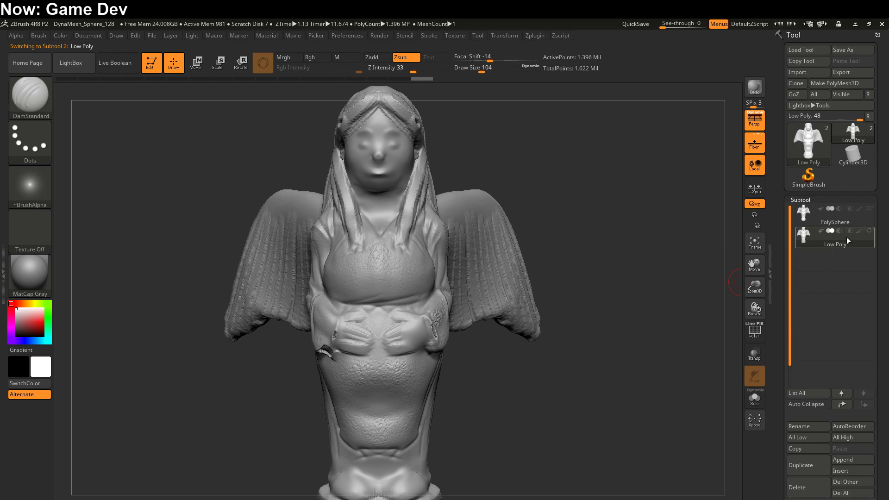
# Drag the Low Poly statue's SDiv slider from 6 down to 1 (1,366 points).
pyautogui.scroll(-10, 780, 305)
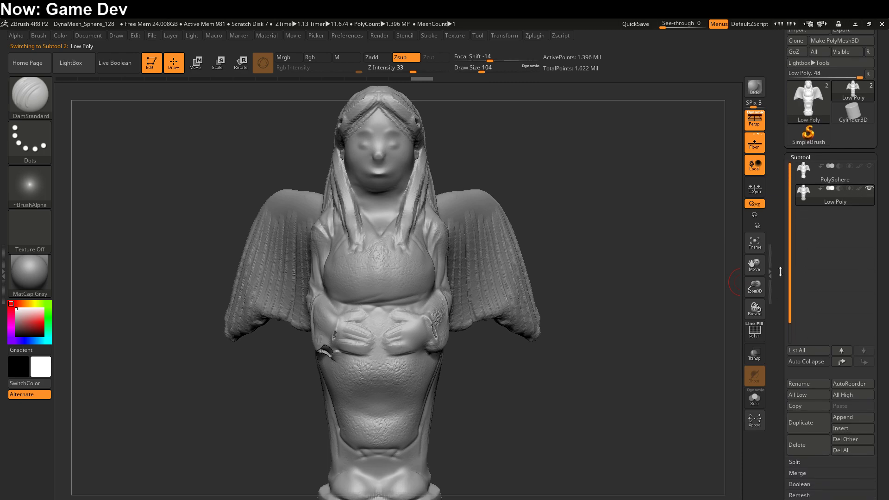
pyautogui.scroll(-1, 782, 217)
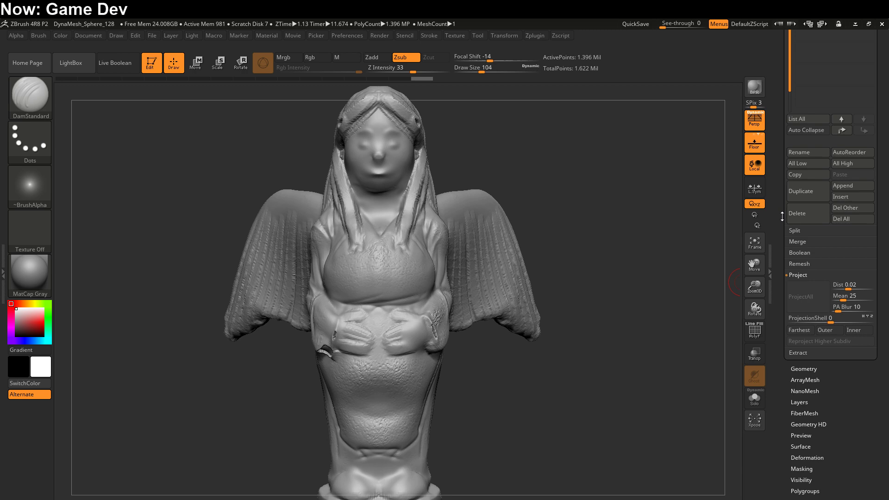
pyautogui.scroll(1, 782, 216)
pyautogui.scroll(2, 784, 218)
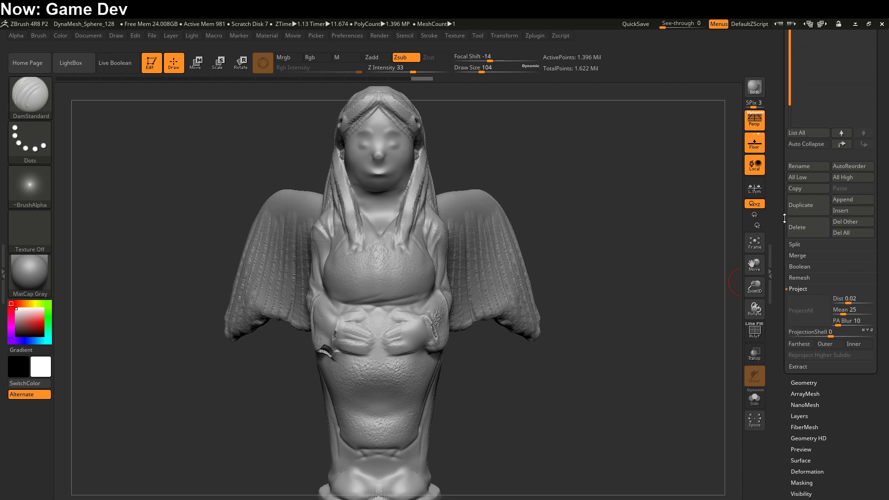
pyautogui.scroll(3, 785, 219)
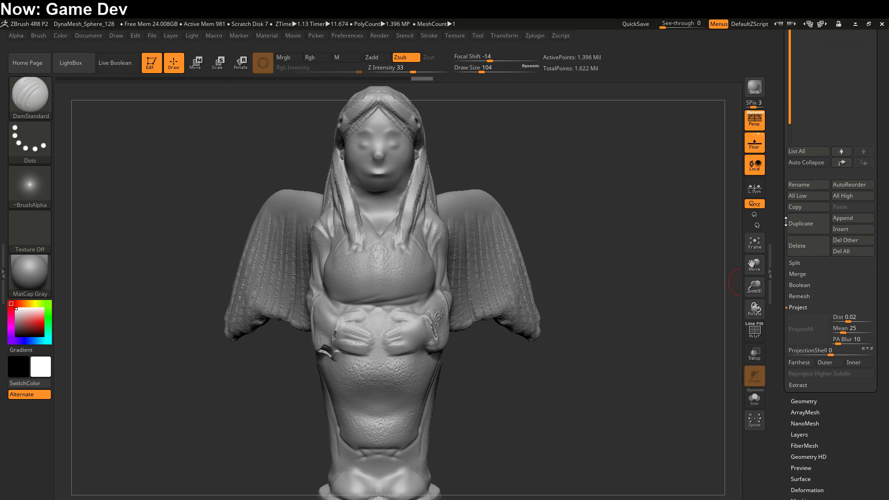
pyautogui.scroll(1, 786, 223)
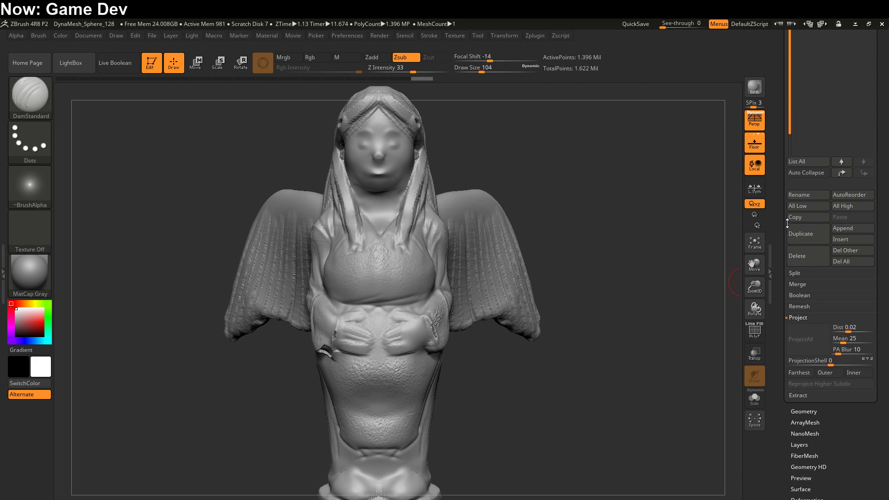
pyautogui.moveTo(787, 224); pyautogui.dragTo(787, 138)
pyautogui.click(803, 325)
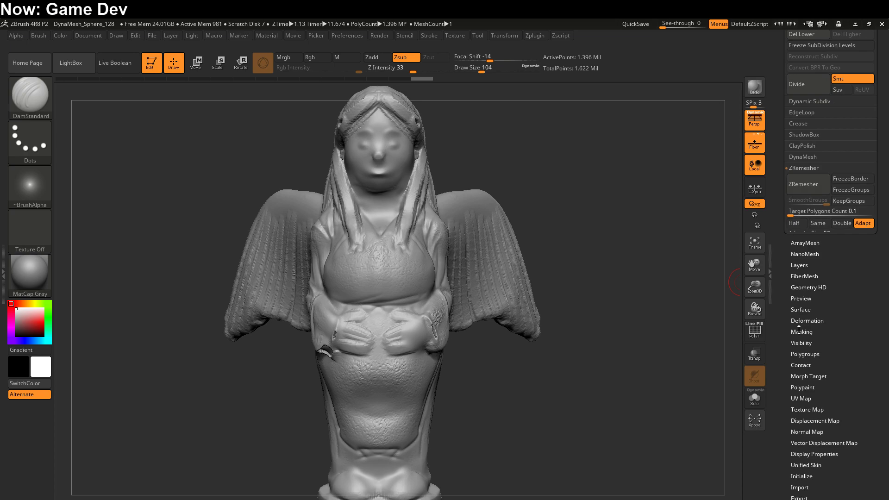
pyautogui.scroll(15, 781, 202)
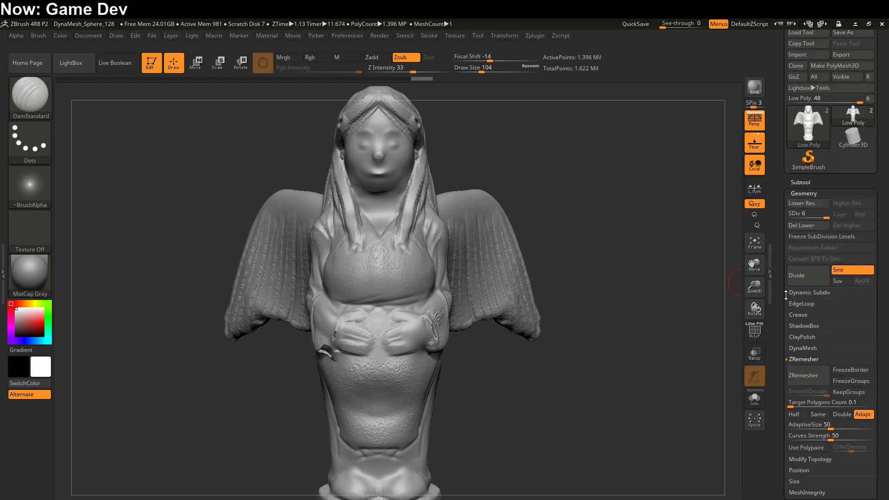
pyautogui.moveTo(822, 221); pyautogui.dragTo(790, 222)
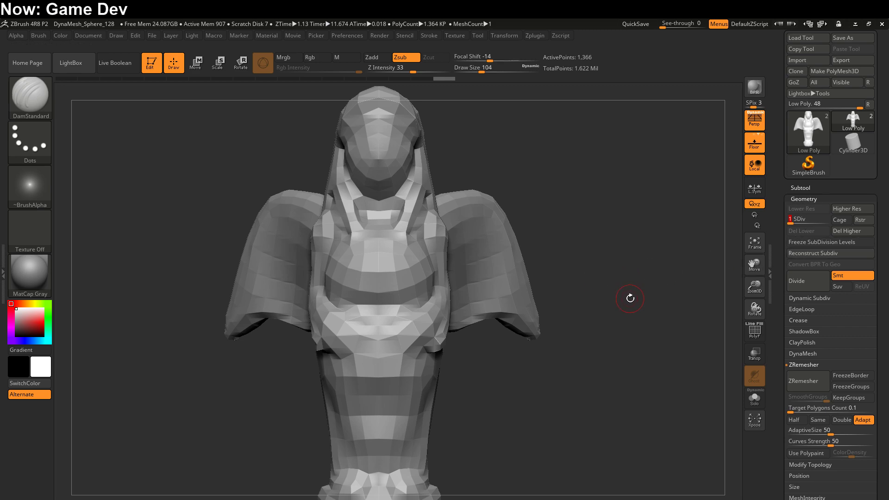
# Unwrap the Low Poly subtool at SDiv 1 with Zplugin > UV Master, giving 1 UV island.
pyautogui.click(535, 36)
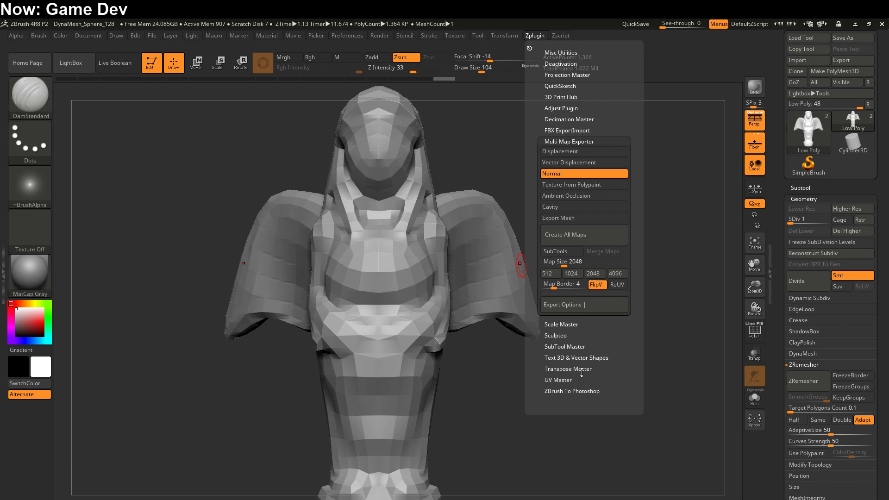
pyautogui.click(565, 380)
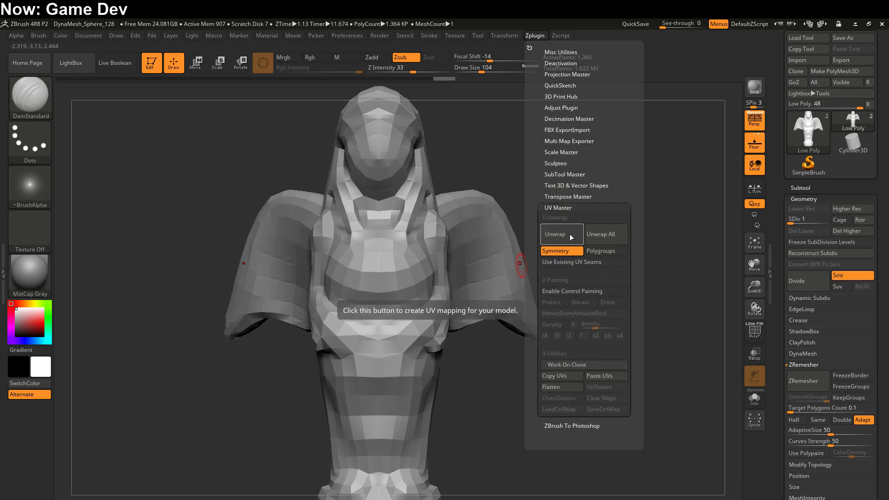
pyautogui.click(568, 234)
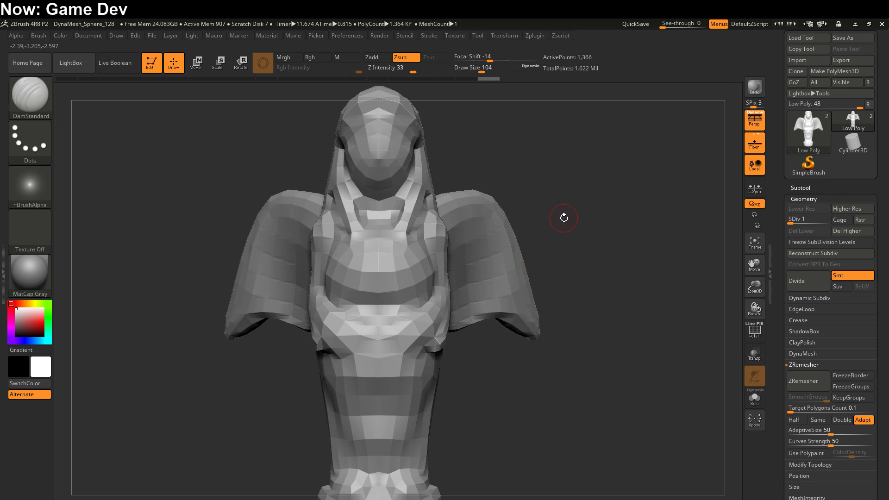
# Expand Texture Map and Normal Map settings (Tangent, SmoothUV, SNormals on) and view Multi Map Exporter.
pyautogui.scroll(-1, 781, 277)
pyautogui.scroll(-10, 780, 277)
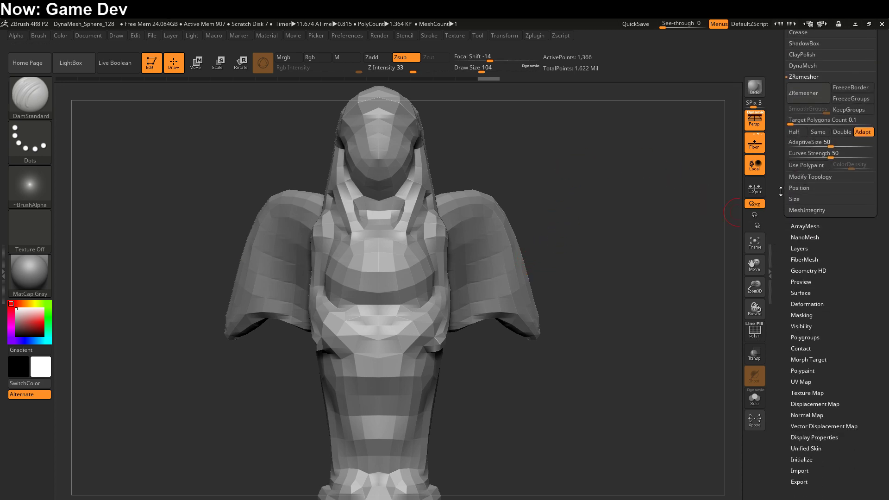
pyautogui.click(797, 267)
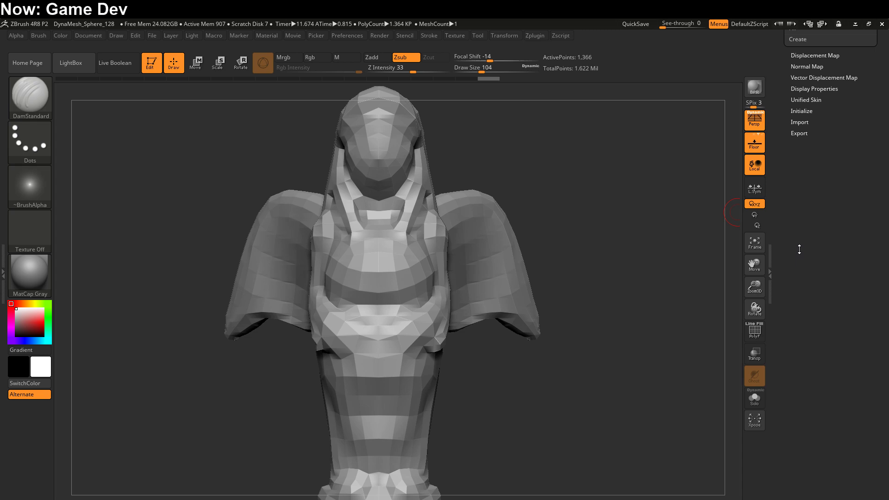
pyautogui.click(808, 228)
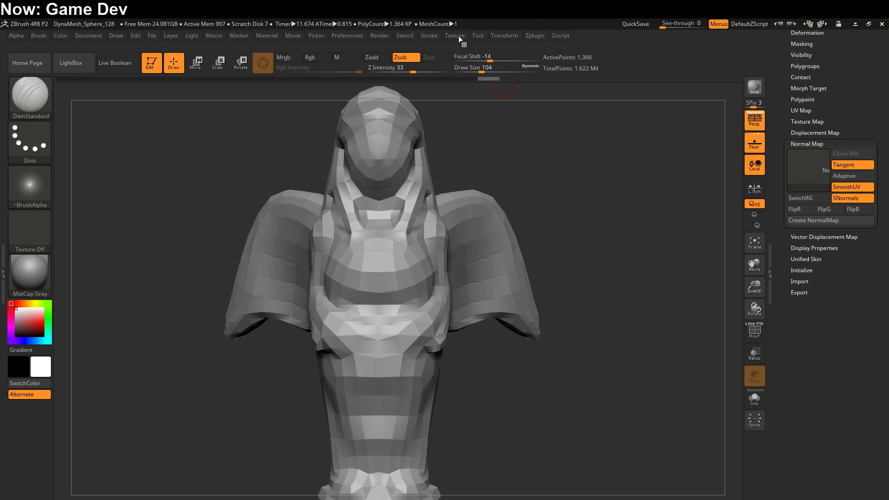
pyautogui.click(527, 35)
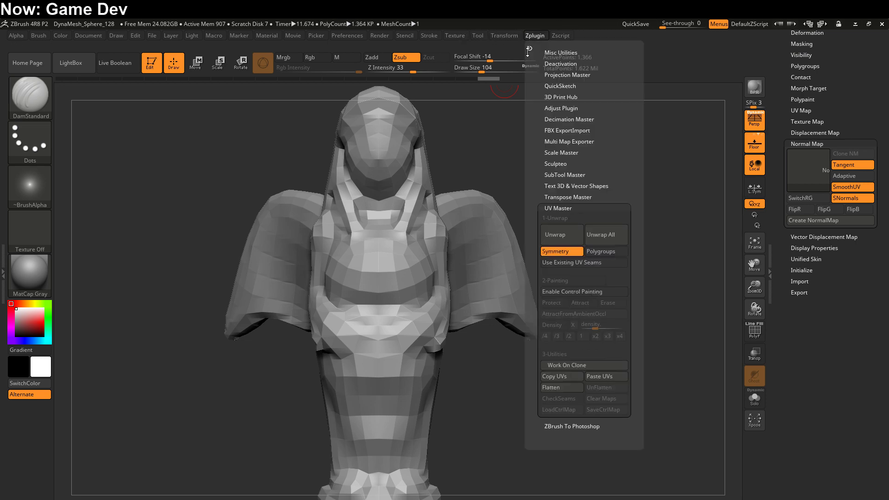
pyautogui.click(581, 142)
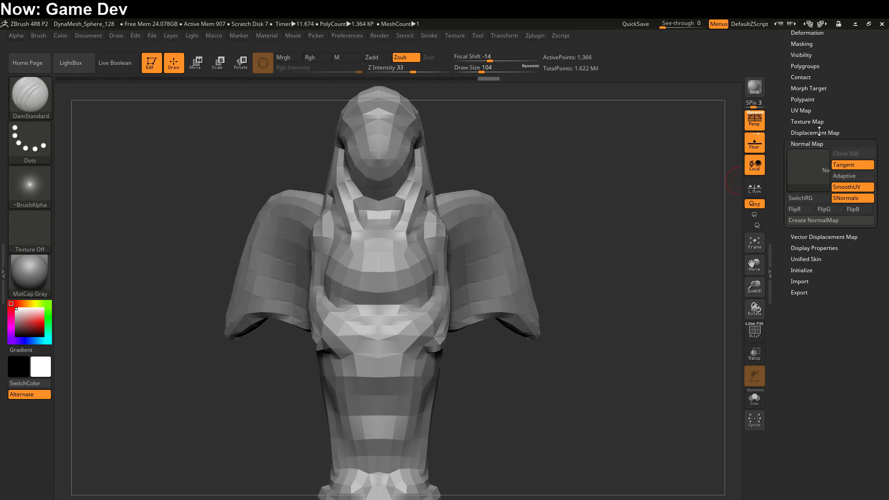
# Create the Low Poly normal map and clone it into the Texture palette as Low Poly1.
pyautogui.click(831, 223)
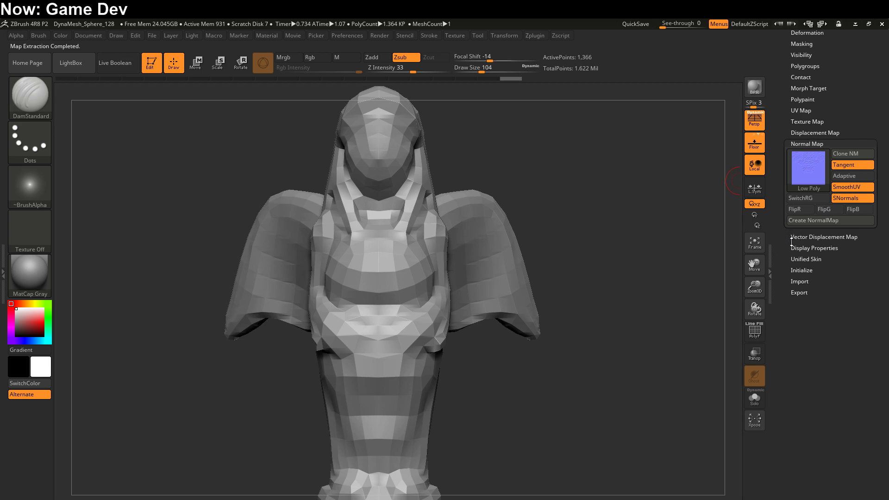
pyautogui.moveTo(809, 181)
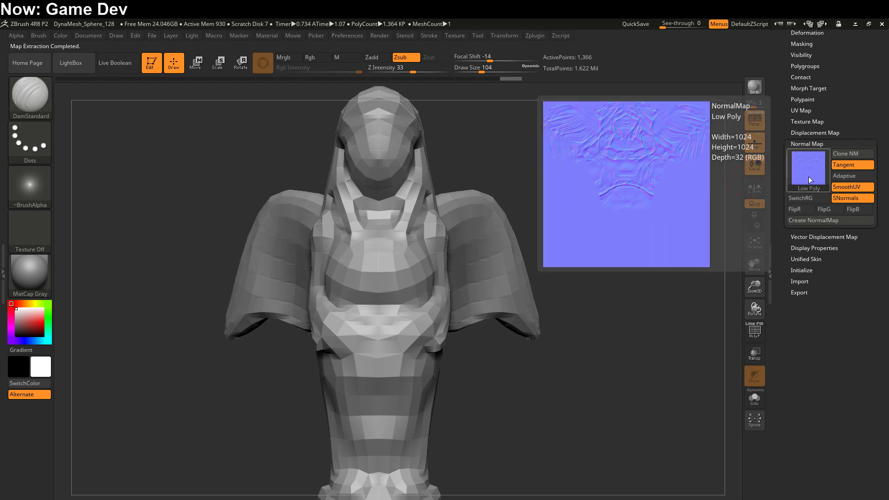
pyautogui.click(838, 156)
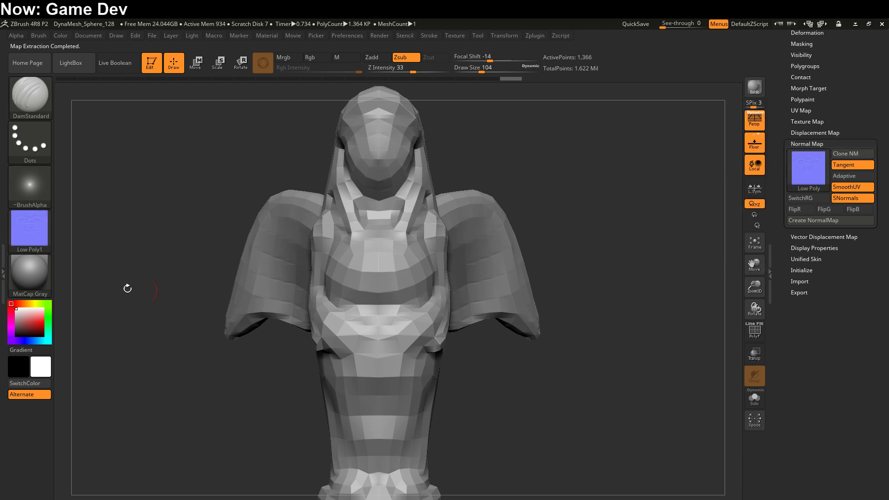
pyautogui.click(462, 37)
pyautogui.click(458, 35)
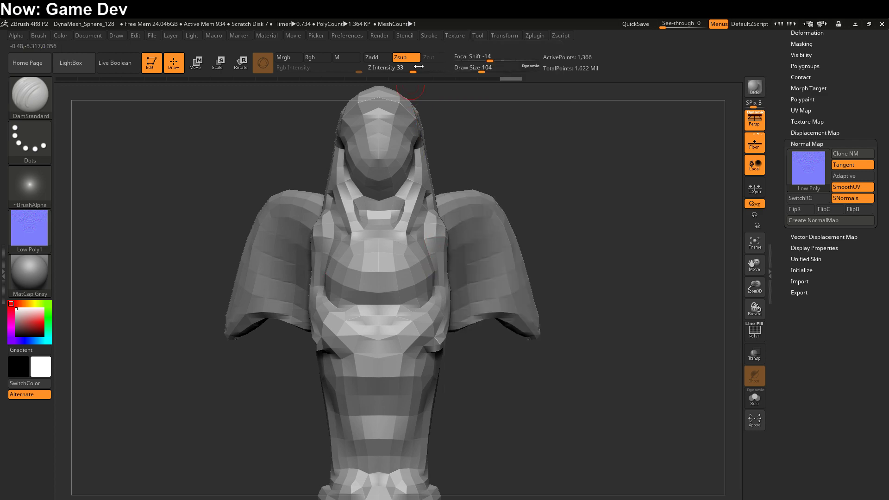
# Flip the Low Poly1 normal map vertically with Flip V in the Texture palette.
pyautogui.click(456, 36)
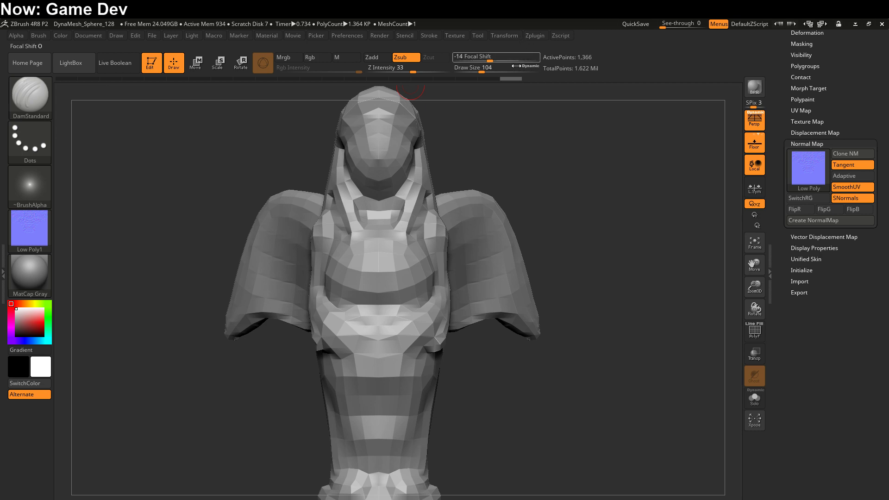
pyautogui.moveTo(537, 38)
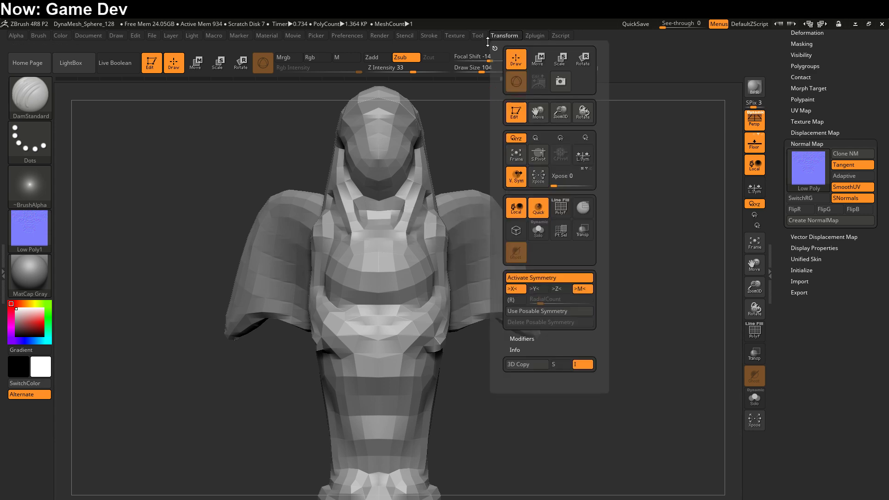
pyautogui.moveTo(455, 33)
pyautogui.click(492, 268)
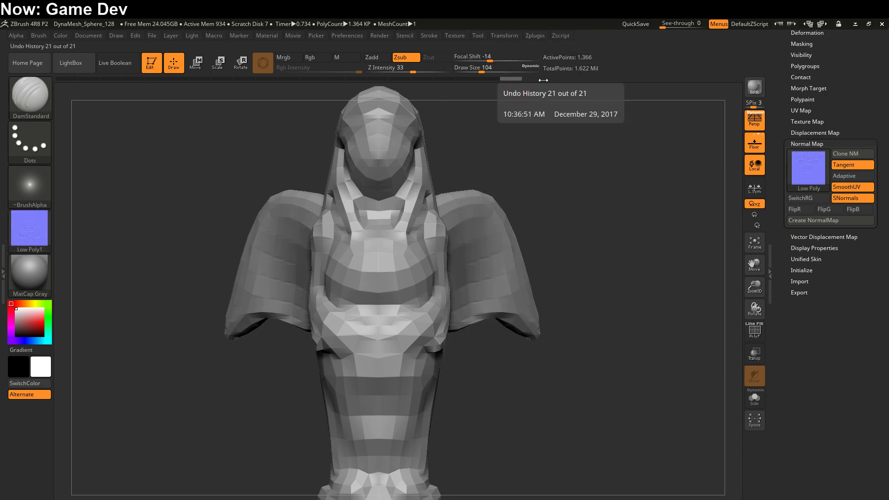
# Export the normal map as PNG, overwriting Low Poly.png.
pyautogui.click(455, 35)
pyautogui.click(519, 96)
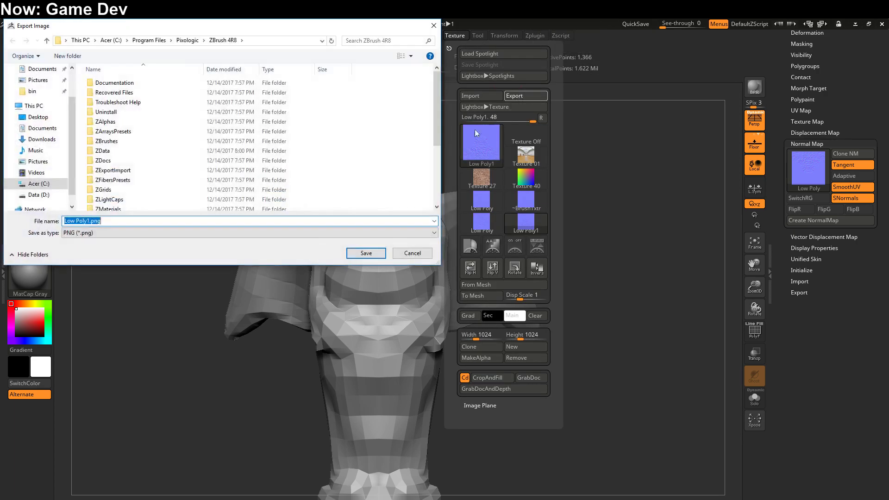
pyautogui.click(174, 232)
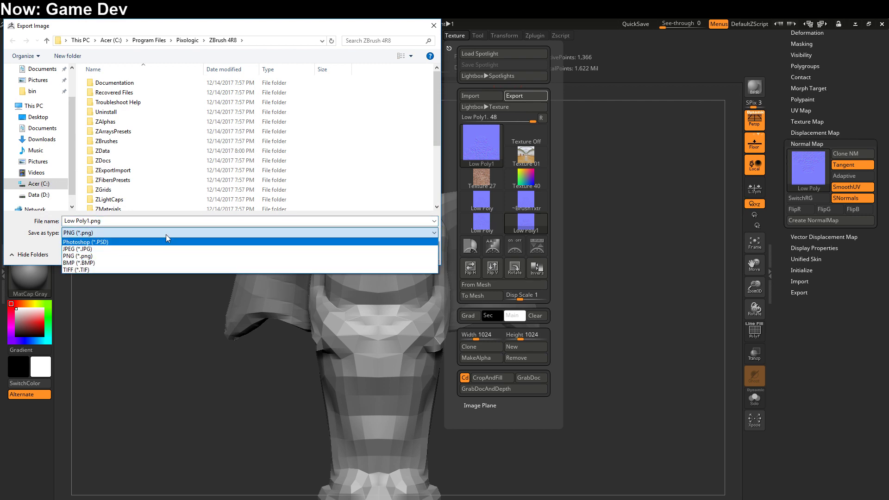
pyautogui.click(163, 256)
pyautogui.moveTo(435, 110); pyautogui.dragTo(435, 165)
pyautogui.doubleClick(181, 207)
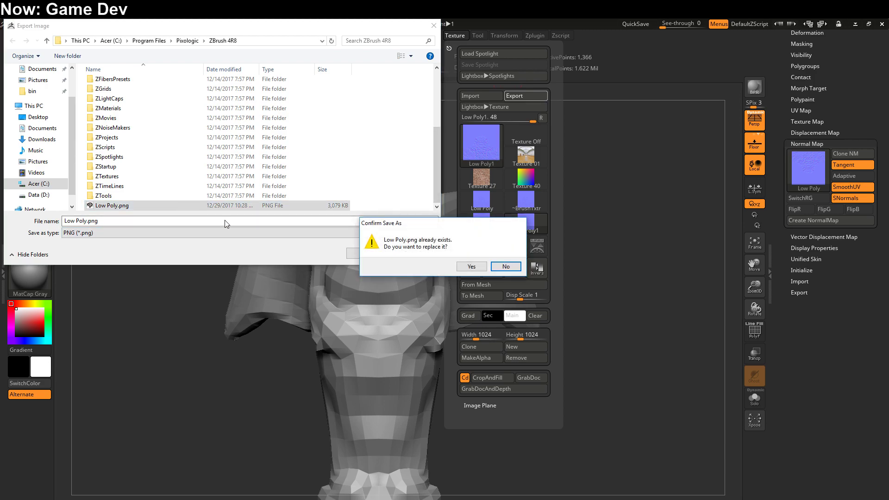
pyautogui.click(457, 264)
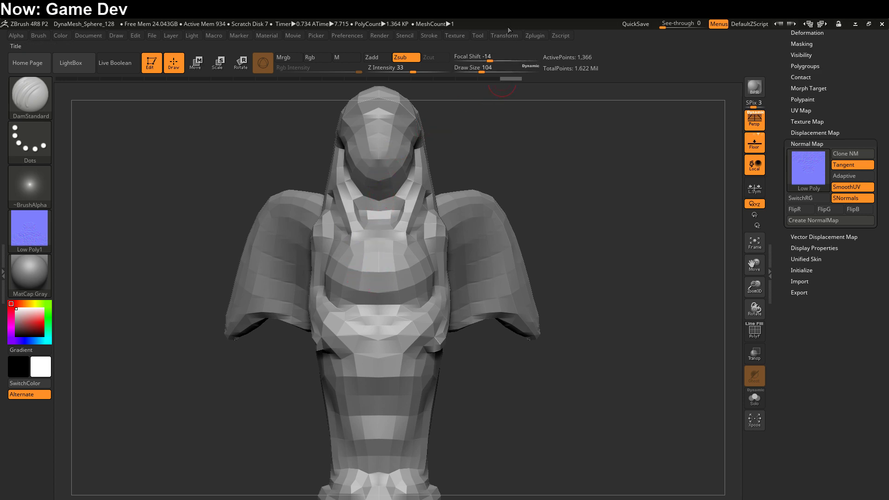
# Export the statue mesh as Low Poly.obj over the old file, then switch to Unity.
pyautogui.moveTo(785, 135); pyautogui.dragTo(786, 402)
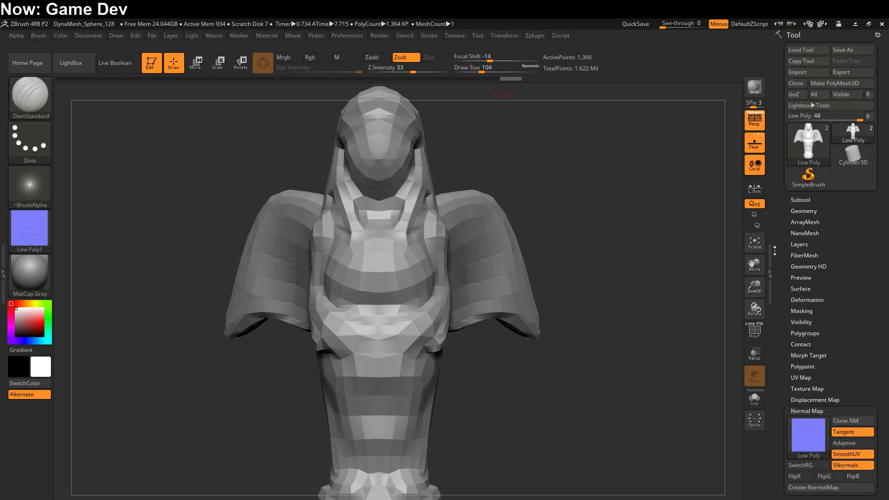
pyautogui.click(847, 73)
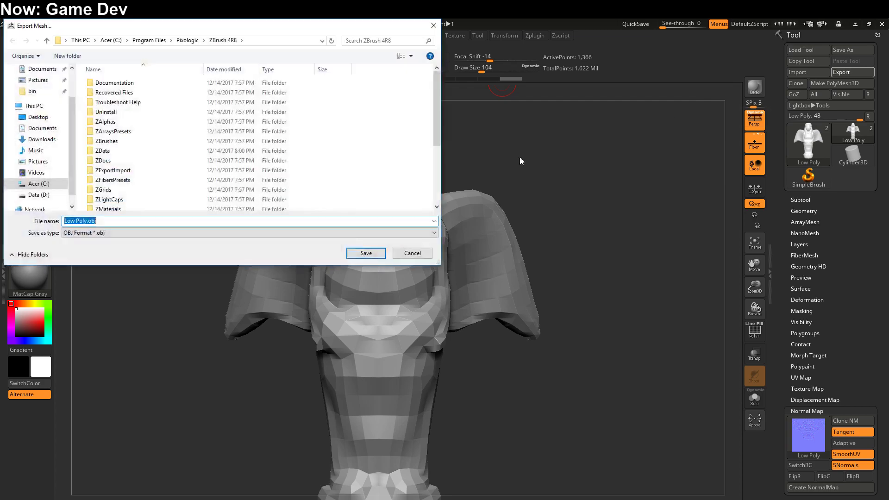
pyautogui.click(365, 253)
pyautogui.click(467, 265)
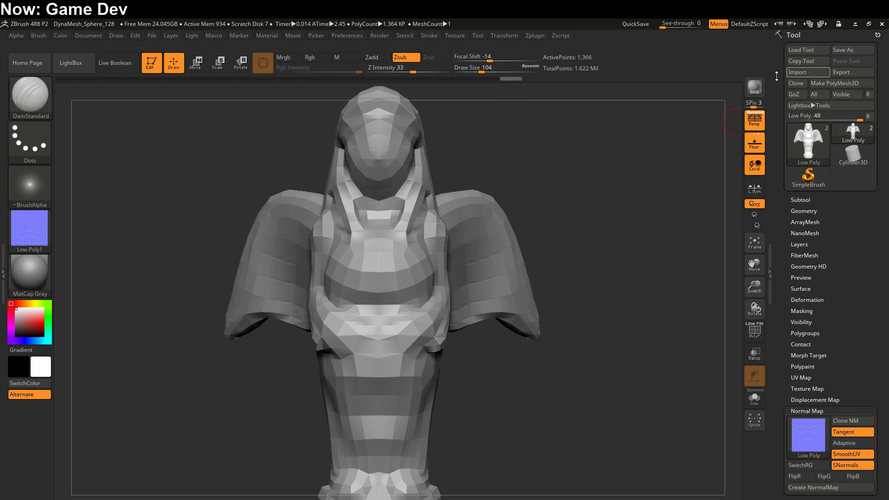
pyautogui.click(536, 37)
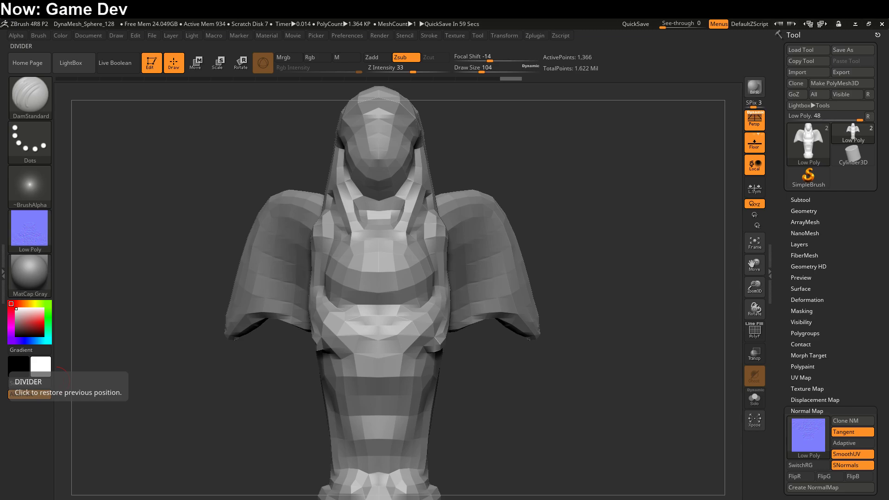
pyautogui.hotkey('alt', 'Tab')
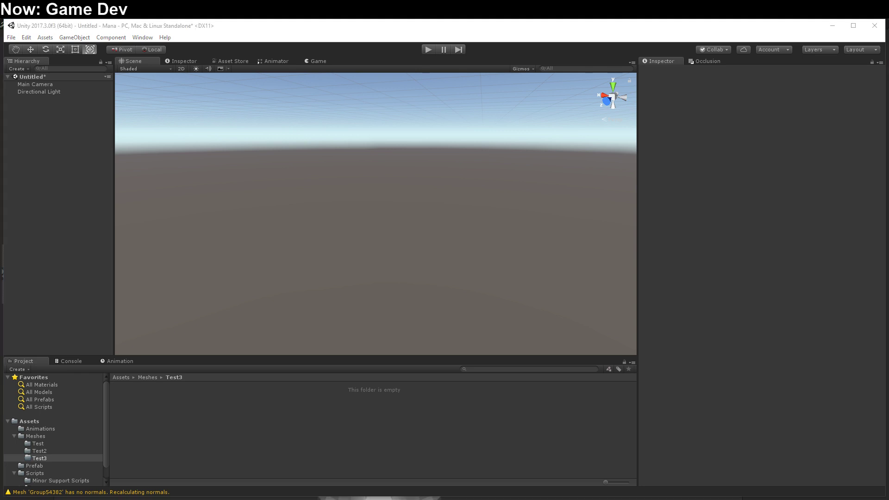
# Import the OBJ and PNG into Test3 and create a Statue material with smoothness 0.
pyautogui.moveTo(126, 498); pyautogui.dragTo(126, 454)
pyautogui.rightClick(143, 436)
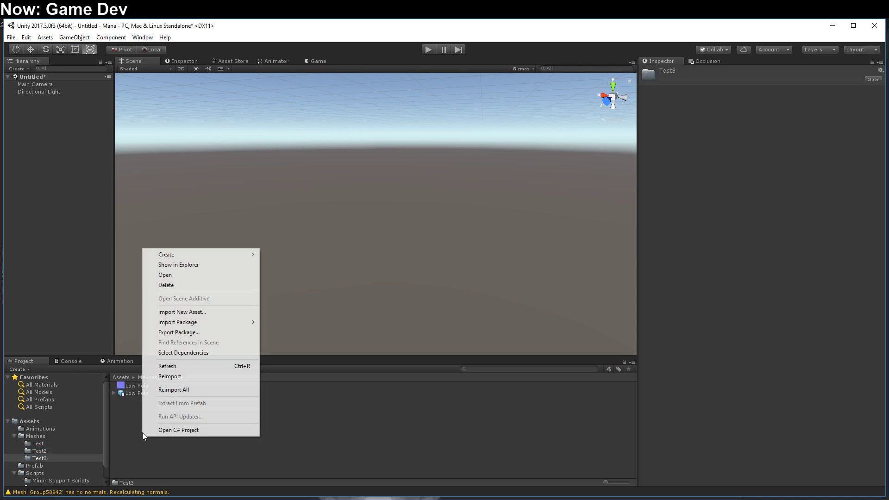
pyautogui.moveTo(179, 258)
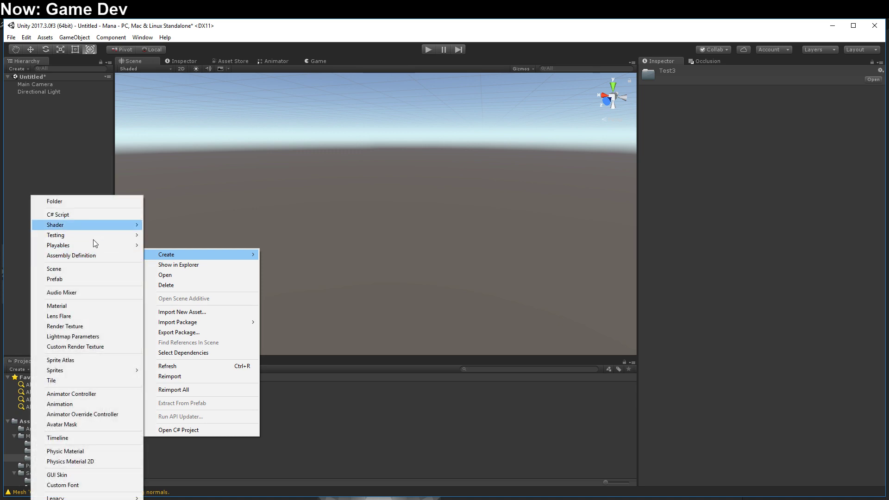
pyautogui.click(93, 304)
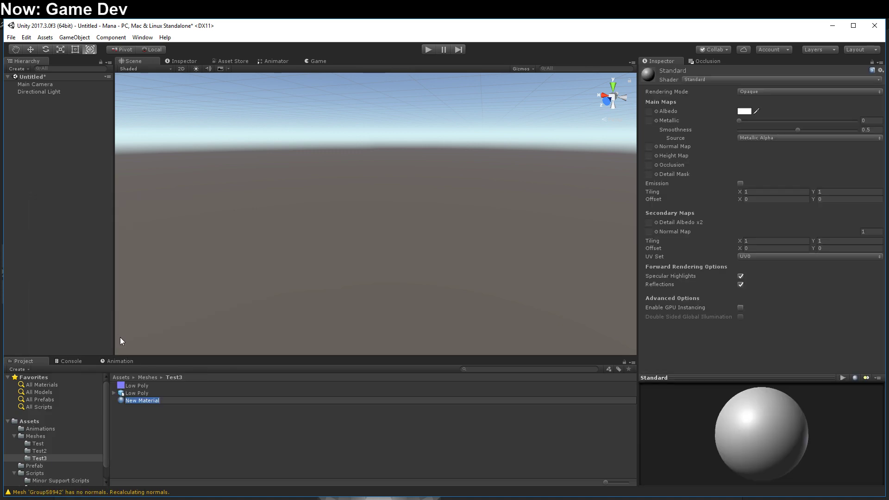
pyautogui.write('Statue')
pyautogui.press('Return')
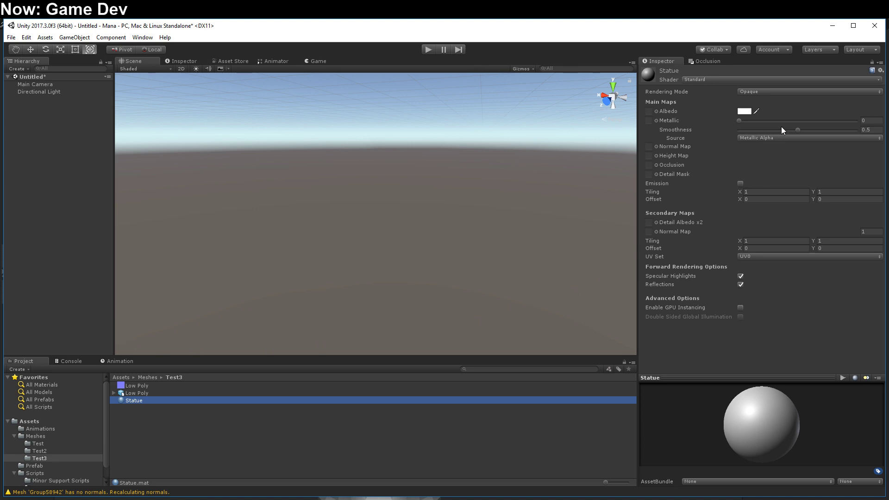
pyautogui.moveTo(782, 129); pyautogui.dragTo(630, 153)
# Place the Low Poly statue in the scene and move it closer to the camera.
pyautogui.moveTo(139, 393); pyautogui.dragTo(522, 239)
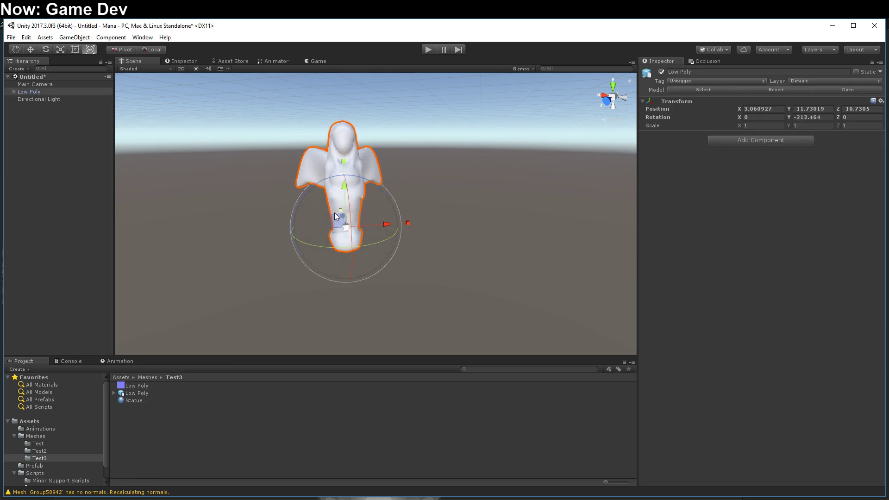
pyautogui.moveTo(346, 217); pyautogui.dragTo(384, 276, button='right')
pyautogui.moveTo(384, 275); pyautogui.dragTo(386, 304, button='middle')
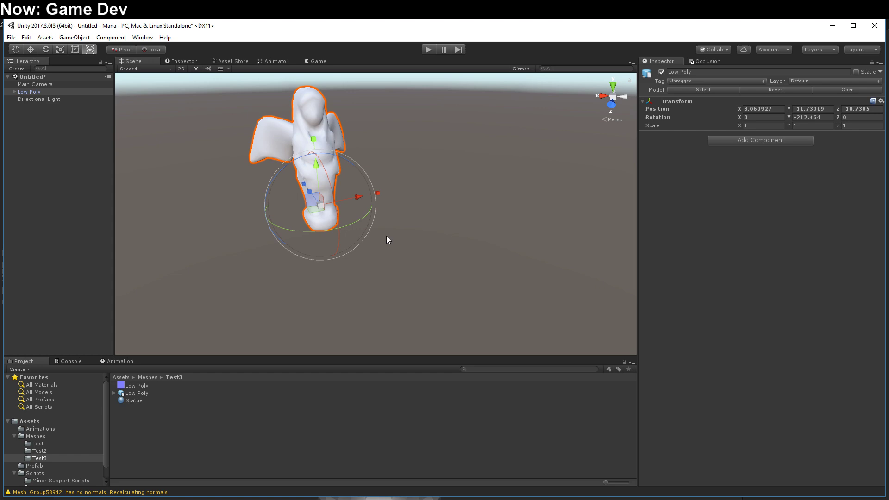
pyautogui.moveTo(312, 191)
pyautogui.mouseDown()
pyautogui.moveTo(384, 277)
pyautogui.moveTo(496, 294)
pyautogui.moveTo(477, 279)
pyautogui.moveTo(453, 308)
pyautogui.moveTo(448, 191)
pyautogui.moveTo(435, 176)
pyautogui.mouseUp()
# Inspect the statue's triangles in Shaded Wireframe mode, then return to Shaded display.
pyautogui.click(131, 69)
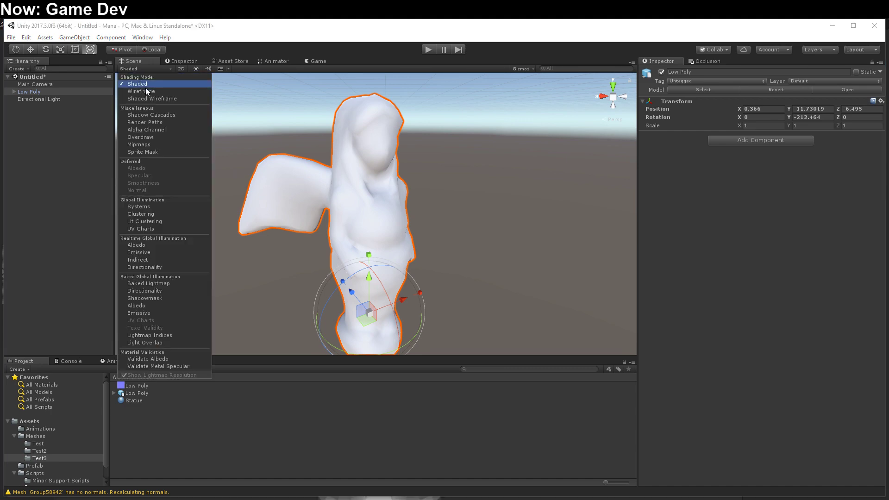
pyautogui.click(149, 99)
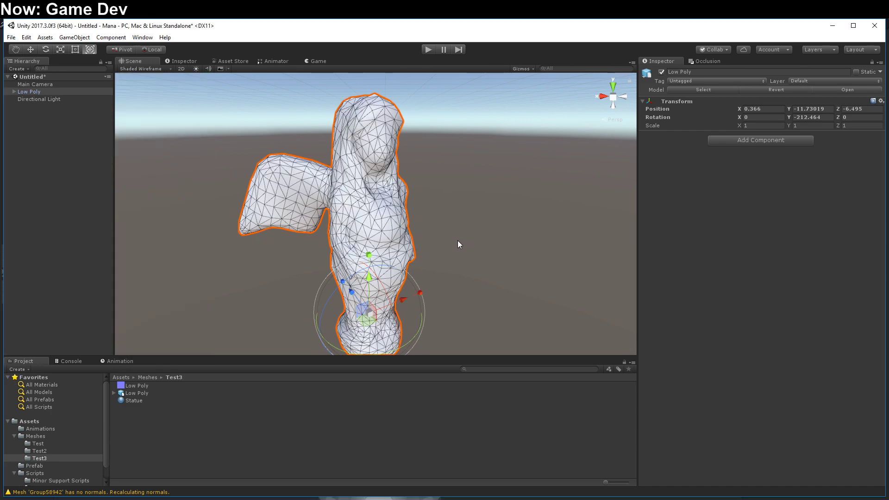
pyautogui.moveTo(458, 241); pyautogui.dragTo(422, 193, button='middle')
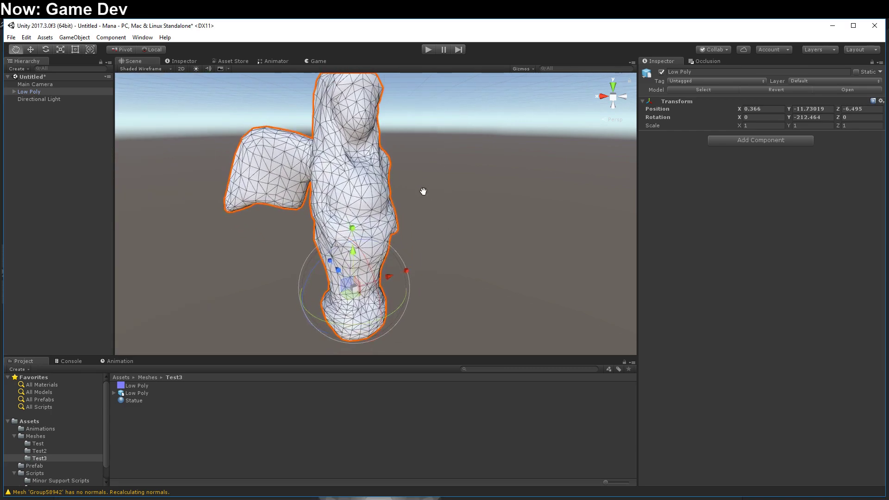
pyautogui.click(127, 69)
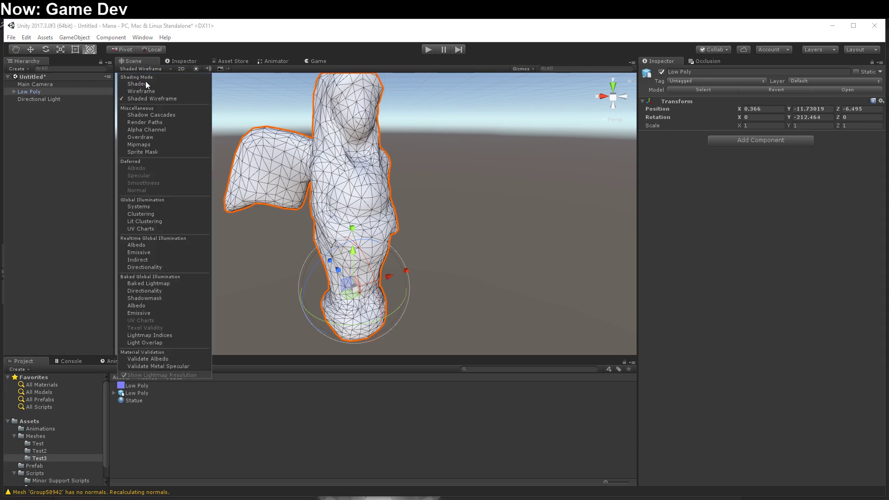
pyautogui.click(146, 83)
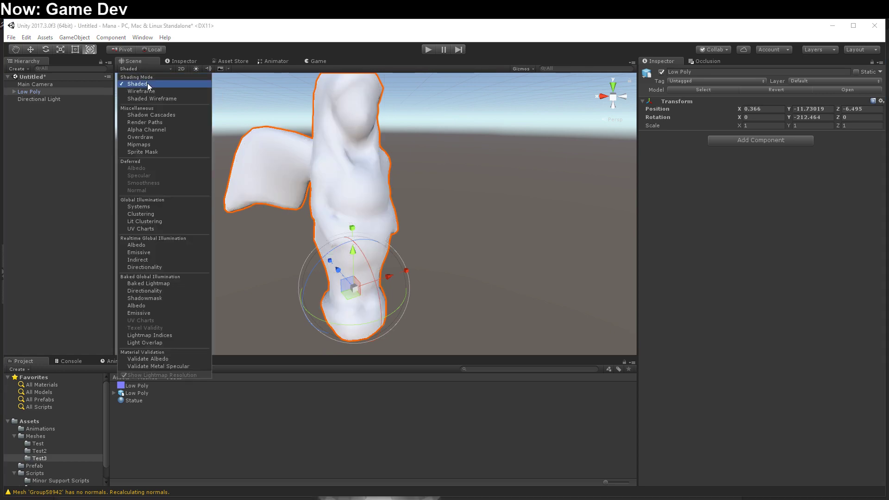
pyautogui.click(191, 419)
# Apply Statue to the mesh, use the PNG as its normal map, and set albedo to 8B857D.
pyautogui.moveTo(133, 401); pyautogui.dragTo(370, 214)
pyautogui.moveTo(132, 401); pyautogui.dragTo(646, 147)
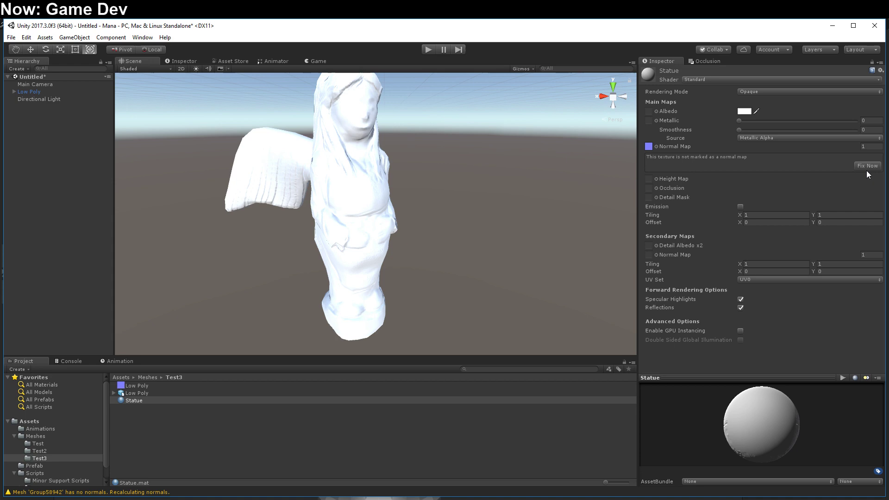
pyautogui.click(866, 166)
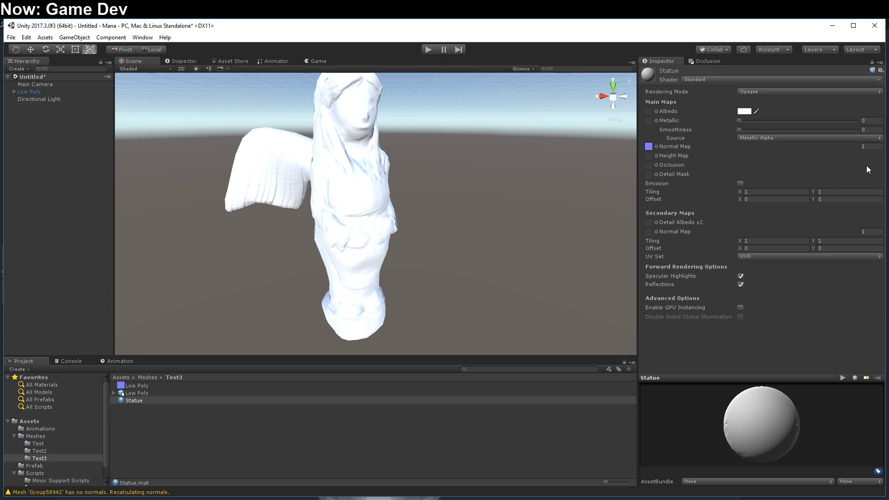
pyautogui.click(743, 112)
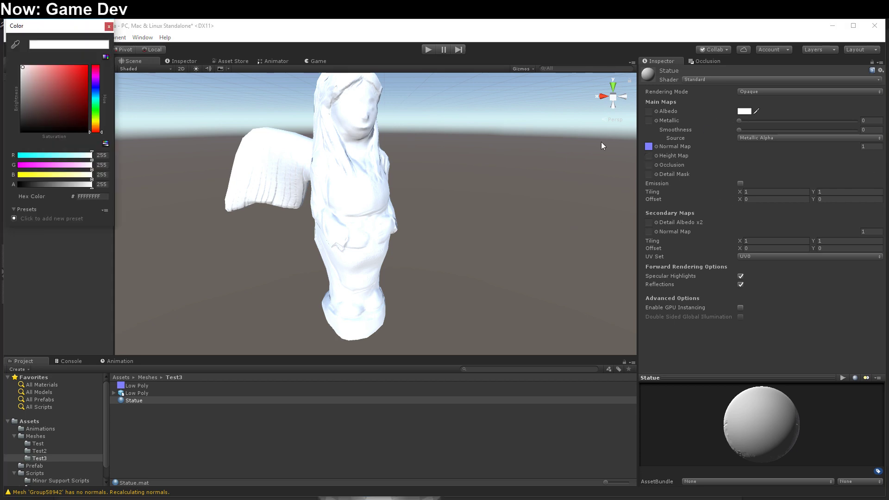
pyautogui.moveTo(28, 106); pyautogui.dragTo(29, 96)
pyautogui.click(96, 126)
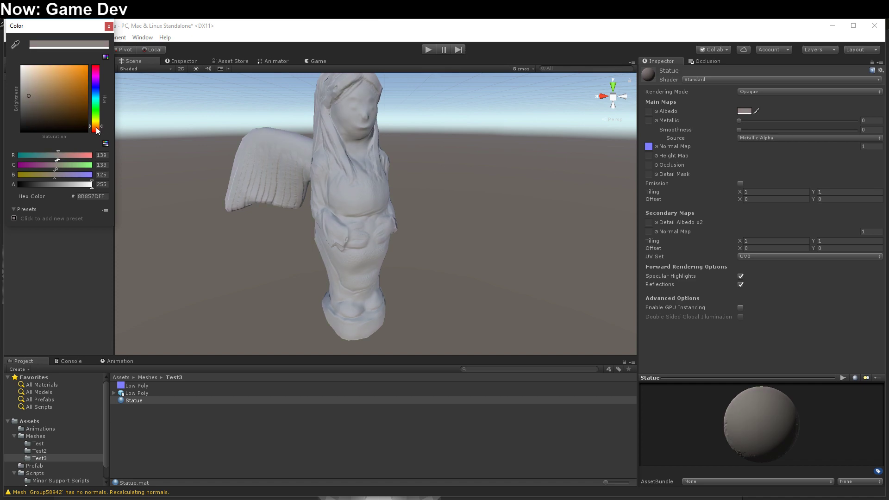
pyautogui.click(389, 246)
pyautogui.scroll(6, 452, 246)
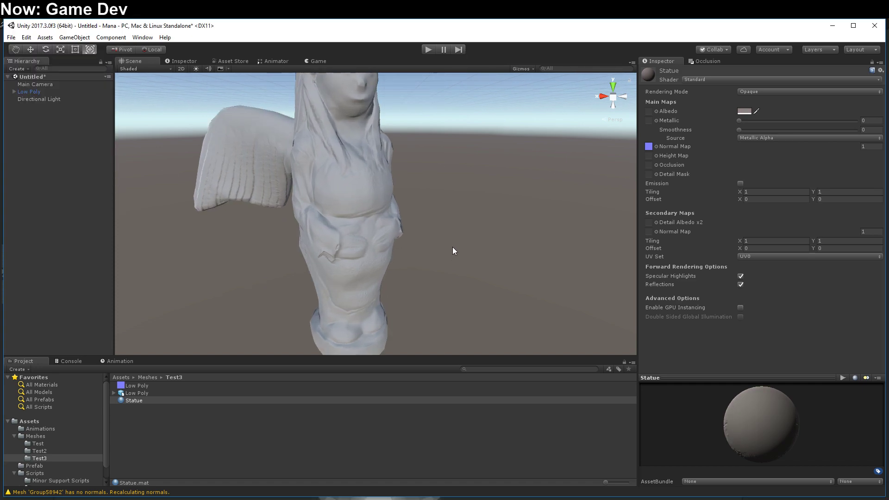
pyautogui.keyDown('alt'); pyautogui.moveTo(459, 254); pyautogui.dragTo(340, 230); pyautogui.keyUp('alt')
pyautogui.scroll(-3, 339, 256)
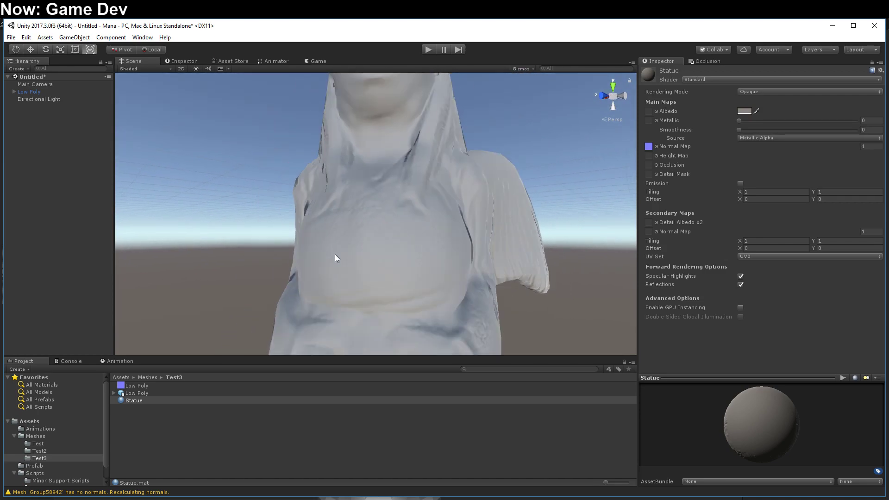
pyautogui.scroll(4, 405, 180)
pyautogui.keyDown('alt'); pyautogui.moveTo(406, 148); pyautogui.dragTo(258, 206); pyautogui.keyUp('alt')
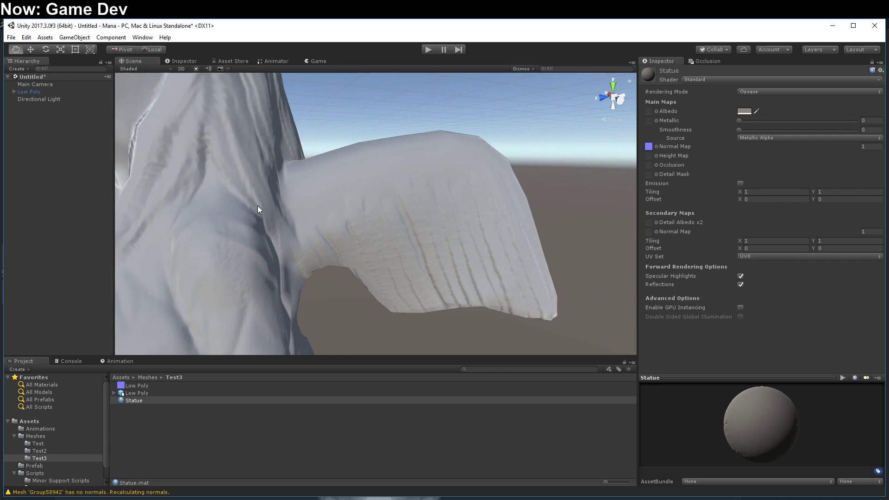
pyautogui.scroll(-3, 341, 252)
pyautogui.moveTo(341, 252); pyautogui.dragTo(377, 238, button='middle')
pyautogui.keyDown('alt'); pyautogui.moveTo(377, 238); pyautogui.dragTo(498, 275); pyautogui.keyUp('alt')
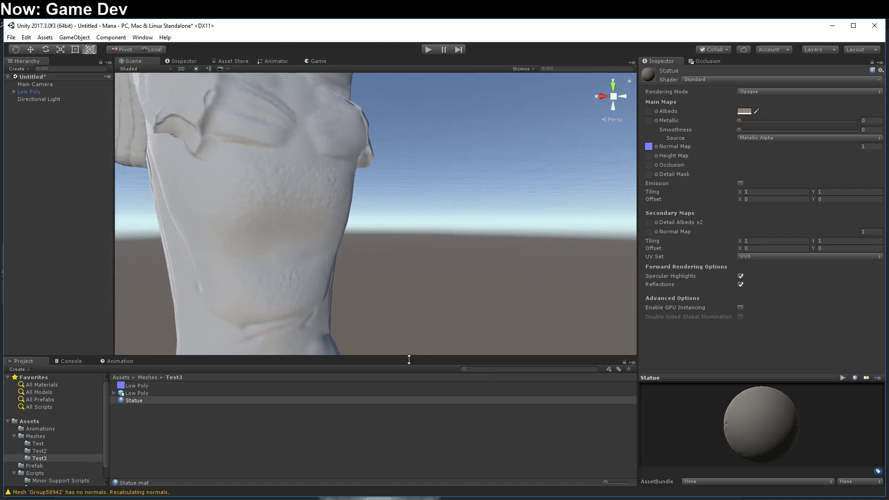
pyautogui.click(219, 494)
pyautogui.scroll(-5, 184, 311)
pyautogui.keyDown('alt'); pyautogui.moveTo(290, 243); pyautogui.dragTo(288, 303); pyautogui.keyUp('alt')
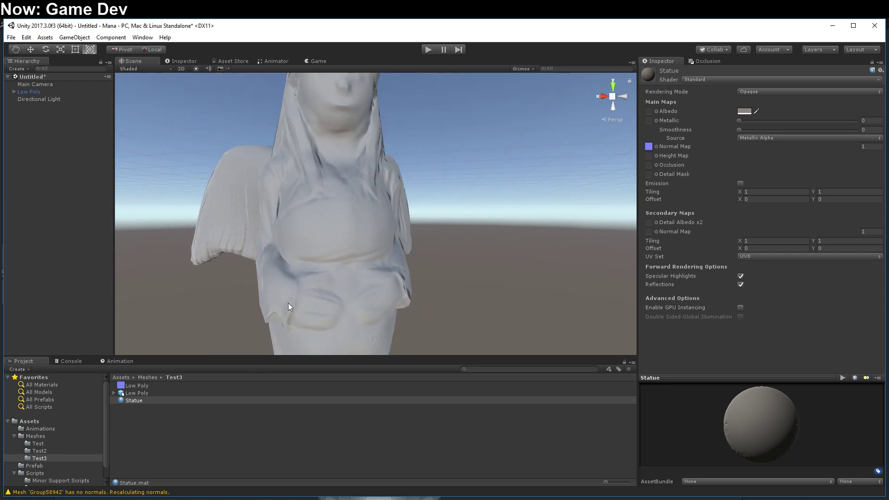
pyautogui.moveTo(288, 302); pyautogui.dragTo(304, 384, button='middle')
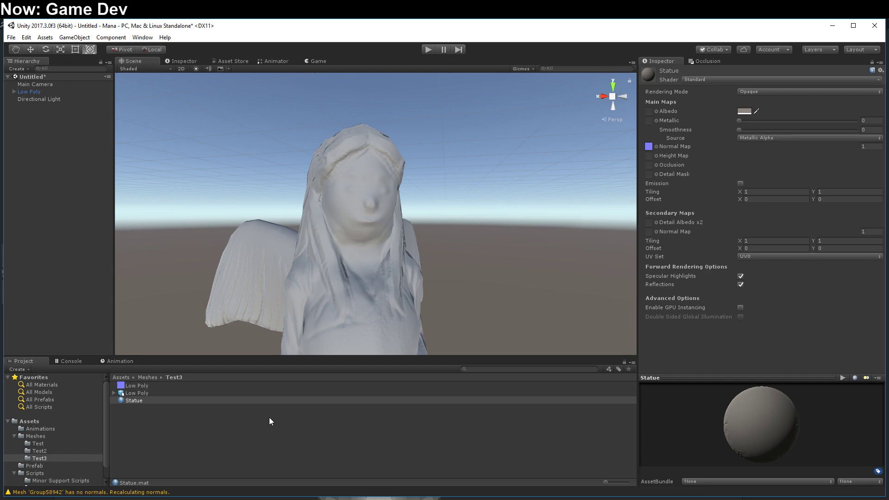
pyautogui.moveTo(301, 302); pyautogui.dragTo(362, 250, button='middle')
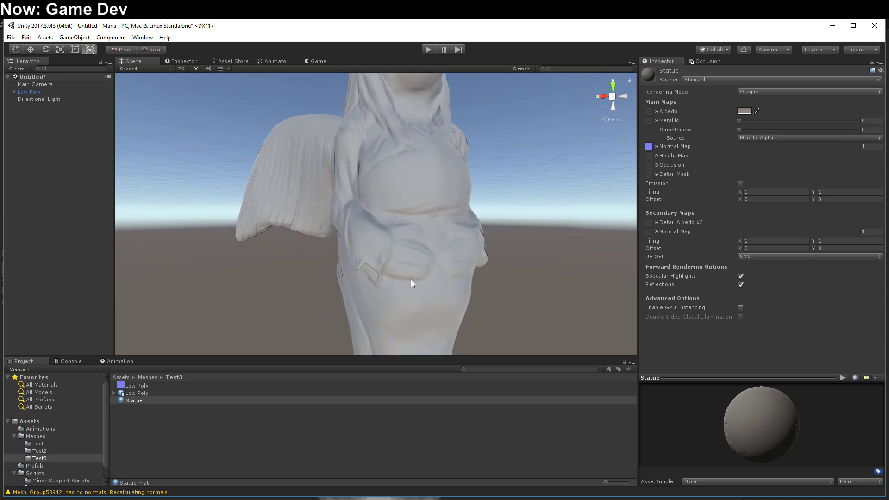
pyautogui.keyDown('alt'); pyautogui.moveTo(411, 280); pyautogui.dragTo(384, 302); pyautogui.keyUp('alt')
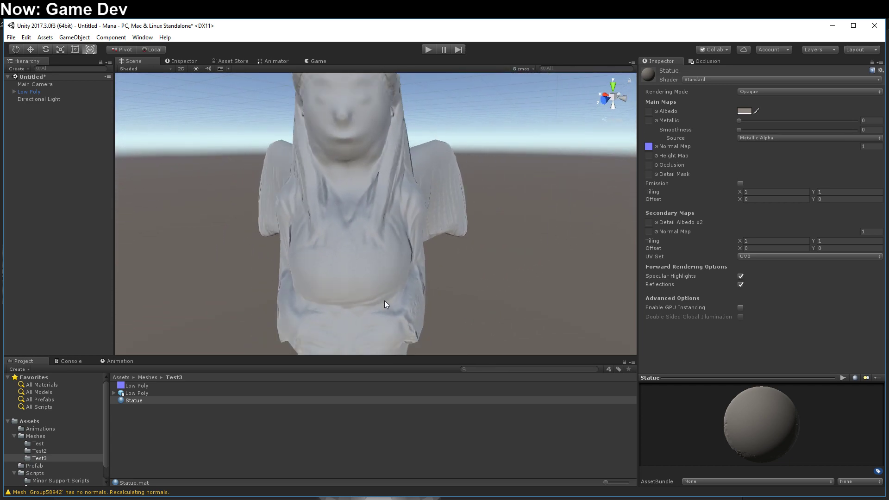
pyautogui.scroll(-5, 384, 301)
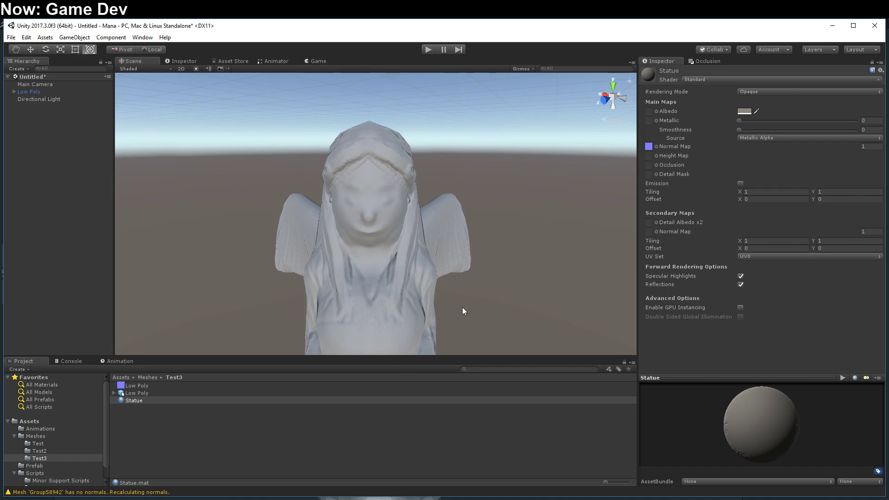